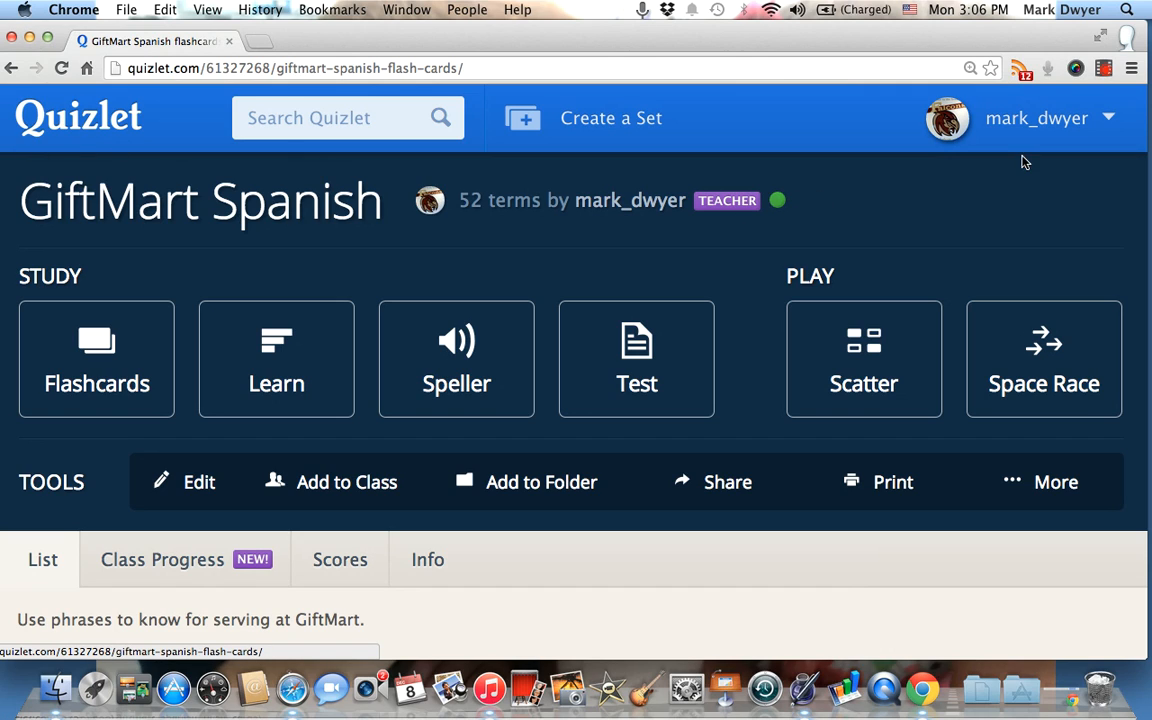
Step: Look over the GiftMart Spanish set's study modes, games, tools and the beginning of its term list
{"action": "mouse_move", "coordinate": [1030, 148]}
{"action": "scroll", "coordinate": [352, 226], "scroll_direction": "down", "scroll_amount": 1}
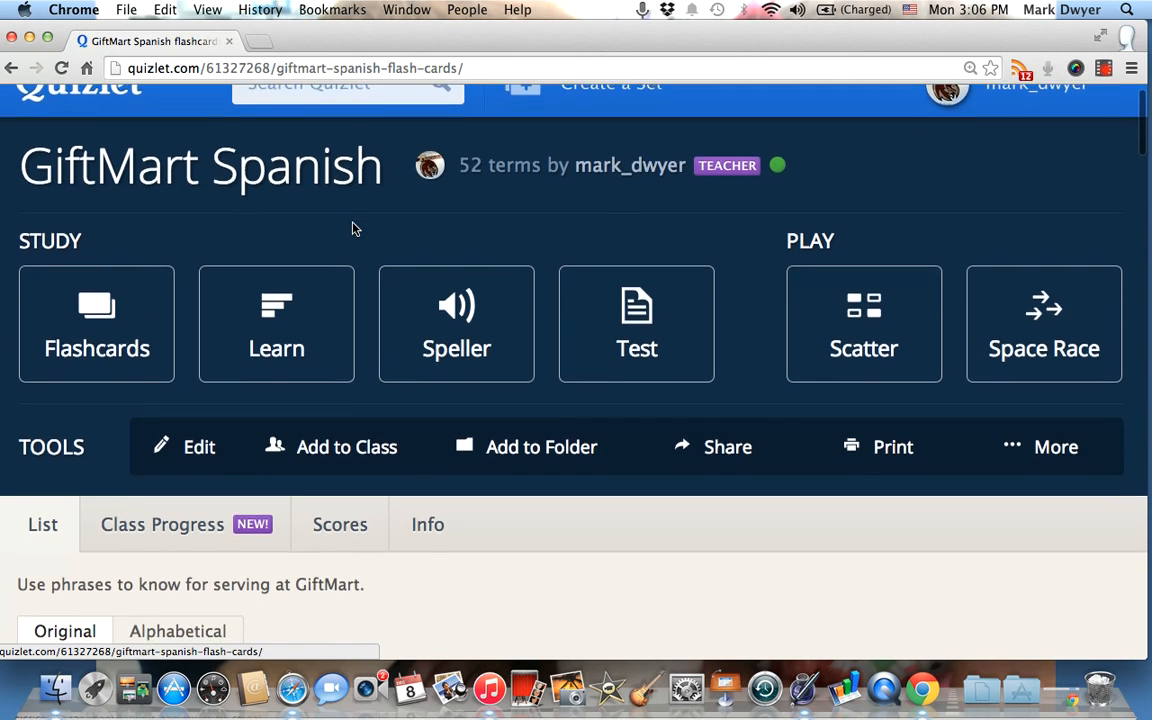
{"action": "scroll", "coordinate": [422, 238], "scroll_direction": "down", "scroll_amount": 2}
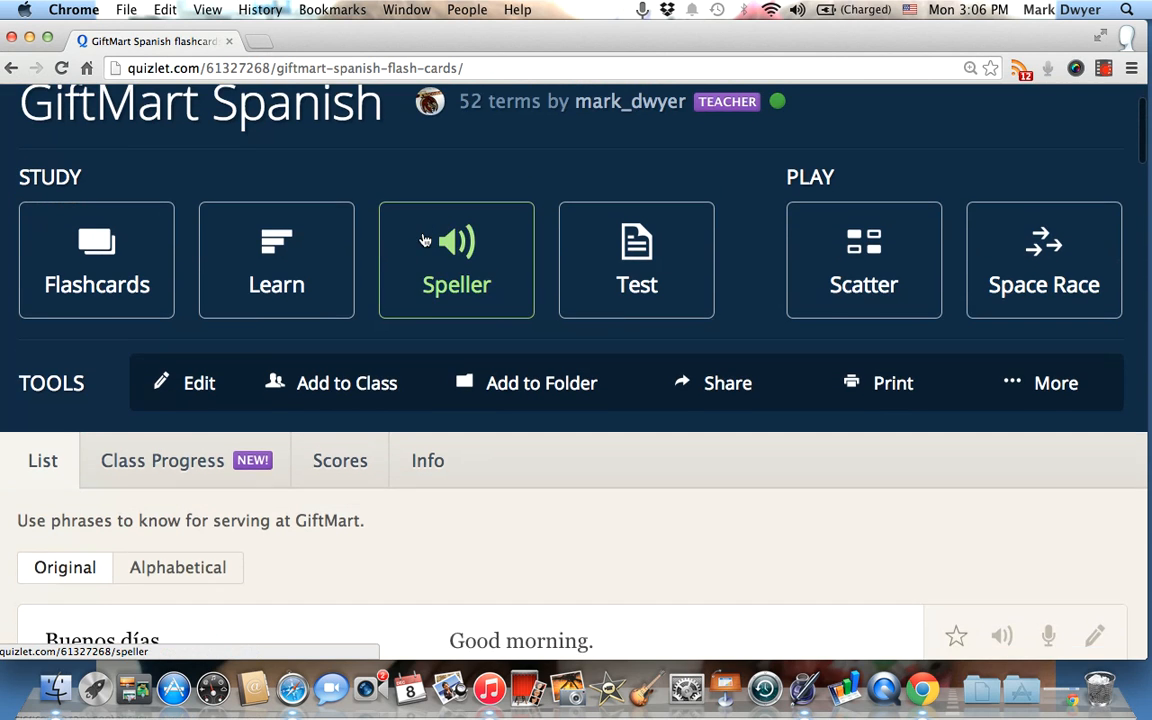
{"action": "scroll", "coordinate": [410, 220], "scroll_direction": "up", "scroll_amount": 4}
{"action": "scroll", "coordinate": [338, 277], "scroll_direction": "down", "scroll_amount": 1}
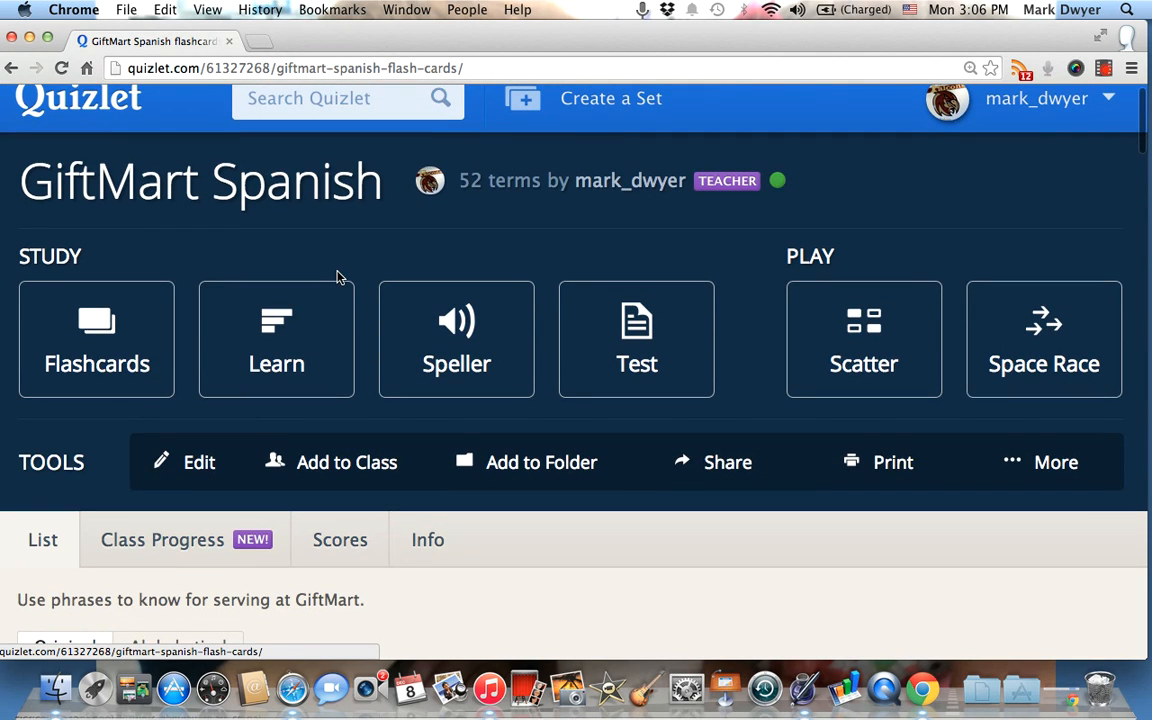
{"action": "scroll", "coordinate": [378, 457], "scroll_direction": "down", "scroll_amount": 1}
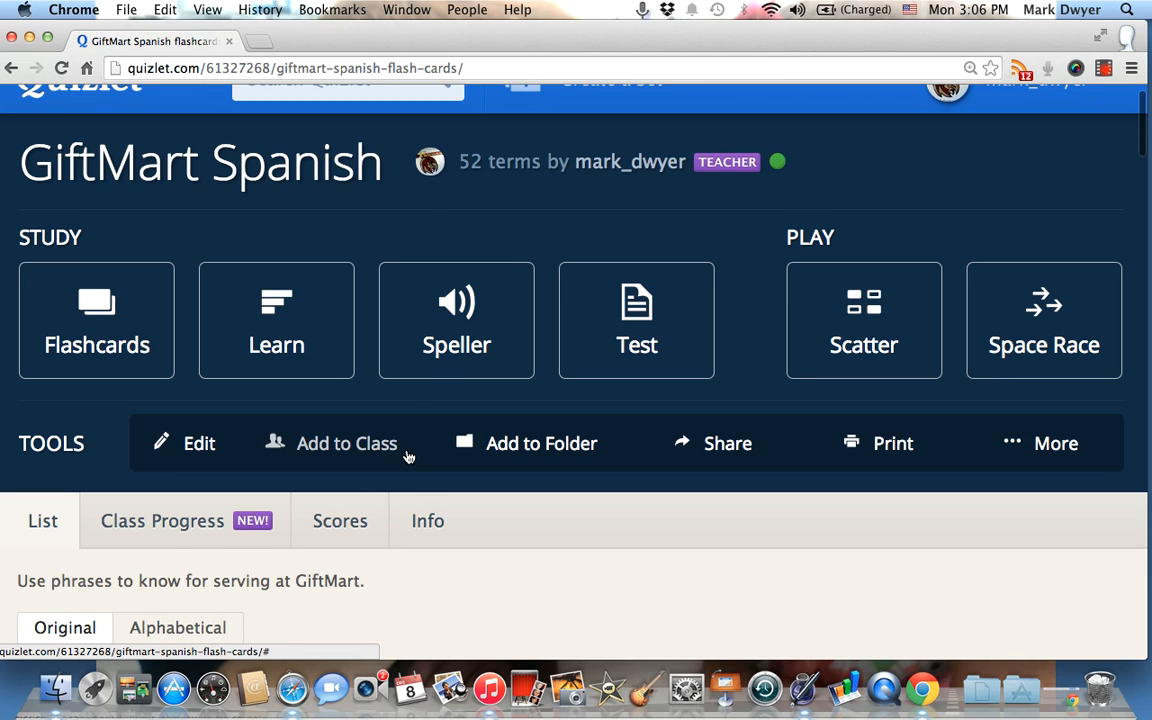
{"action": "scroll", "coordinate": [408, 456], "scroll_direction": "up", "scroll_amount": 2}
{"action": "scroll", "coordinate": [408, 456], "scroll_direction": "down", "scroll_amount": 1}
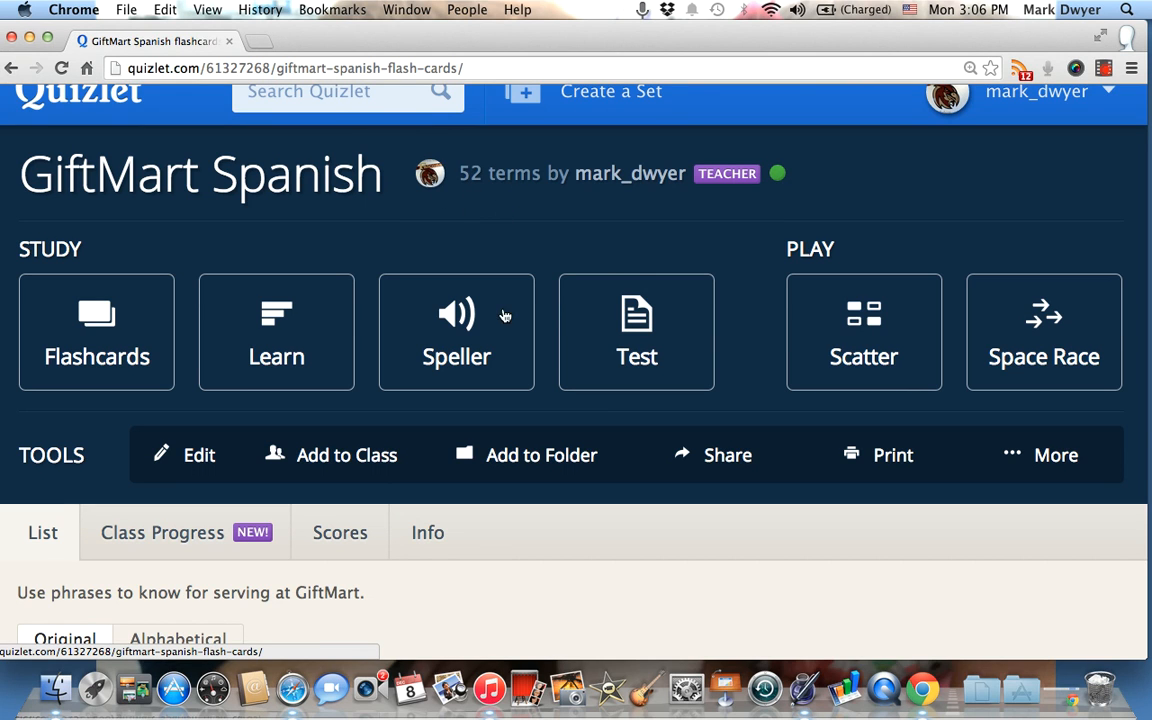
{"action": "scroll", "coordinate": [515, 386], "scroll_direction": "down", "scroll_amount": 5}
{"action": "scroll", "coordinate": [516, 388], "scroll_direction": "down", "scroll_amount": 2}
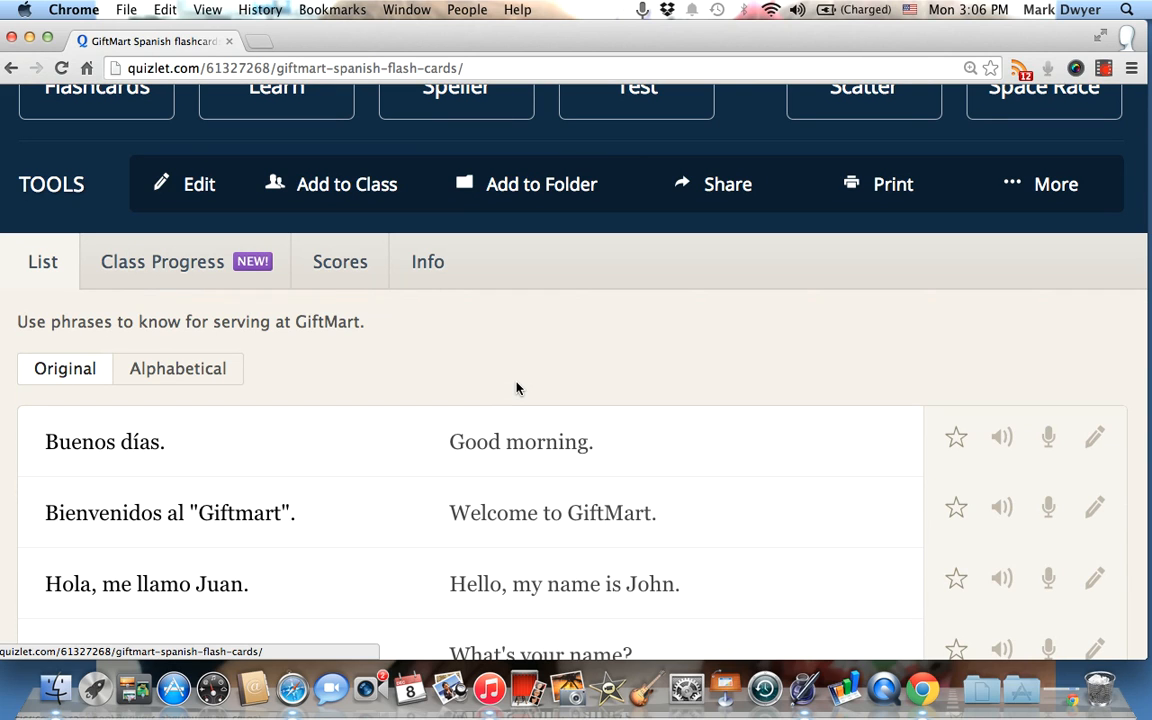
{"action": "scroll", "coordinate": [516, 388], "scroll_direction": "down", "scroll_amount": 3}
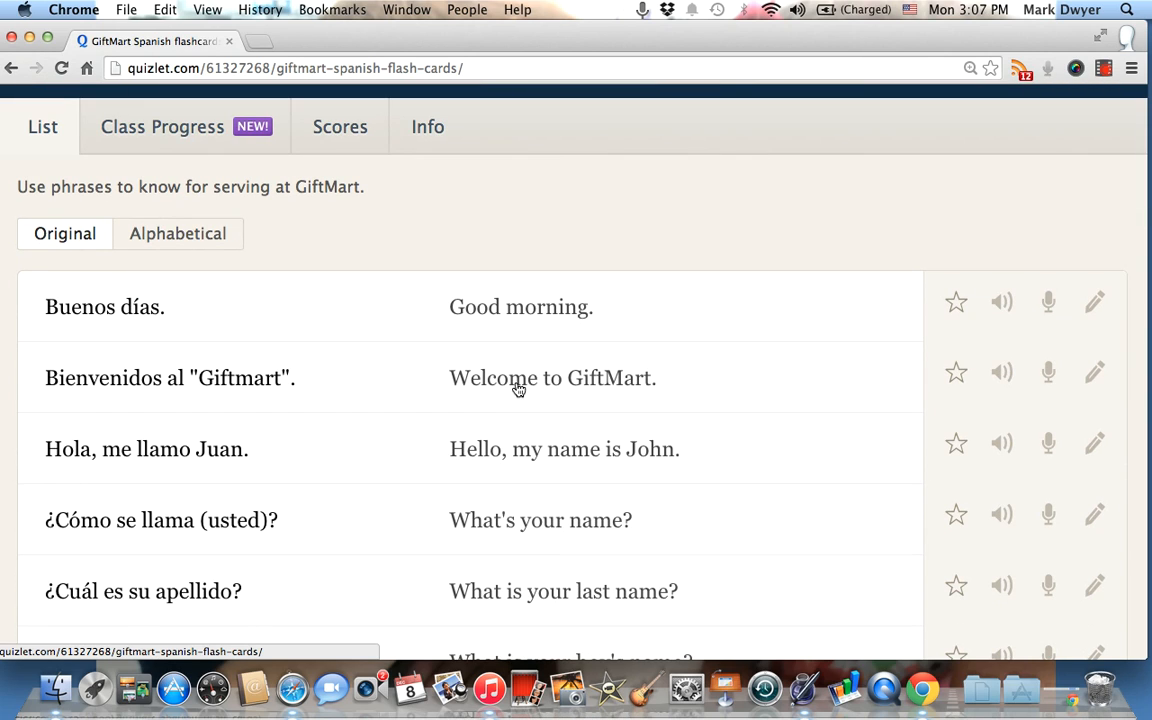
{"action": "scroll", "coordinate": [768, 402], "scroll_direction": "down", "scroll_amount": 1}
{"action": "scroll", "coordinate": [768, 402], "scroll_direction": "up", "scroll_amount": 11}
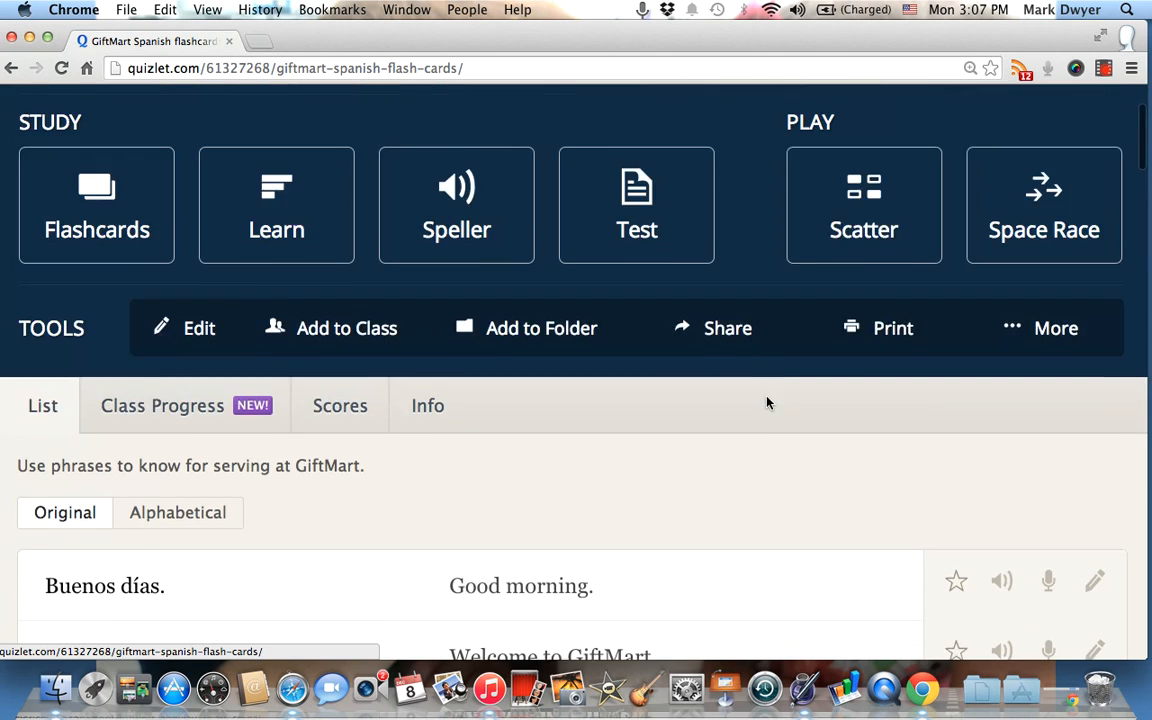
Step: Star the first five terms of the list, from "Buenos días." through "¿Cuál es su apellido?"
{"action": "scroll", "coordinate": [768, 402], "scroll_direction": "down", "scroll_amount": 7}
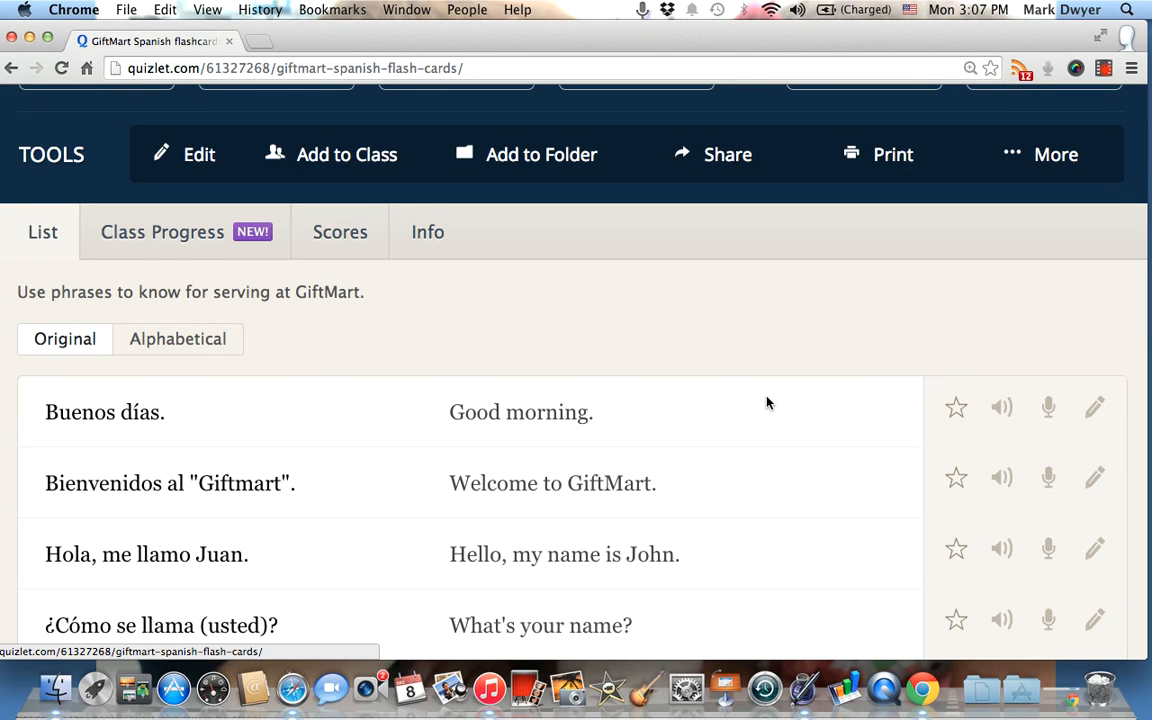
{"action": "scroll", "coordinate": [767, 402], "scroll_direction": "down", "scroll_amount": 2}
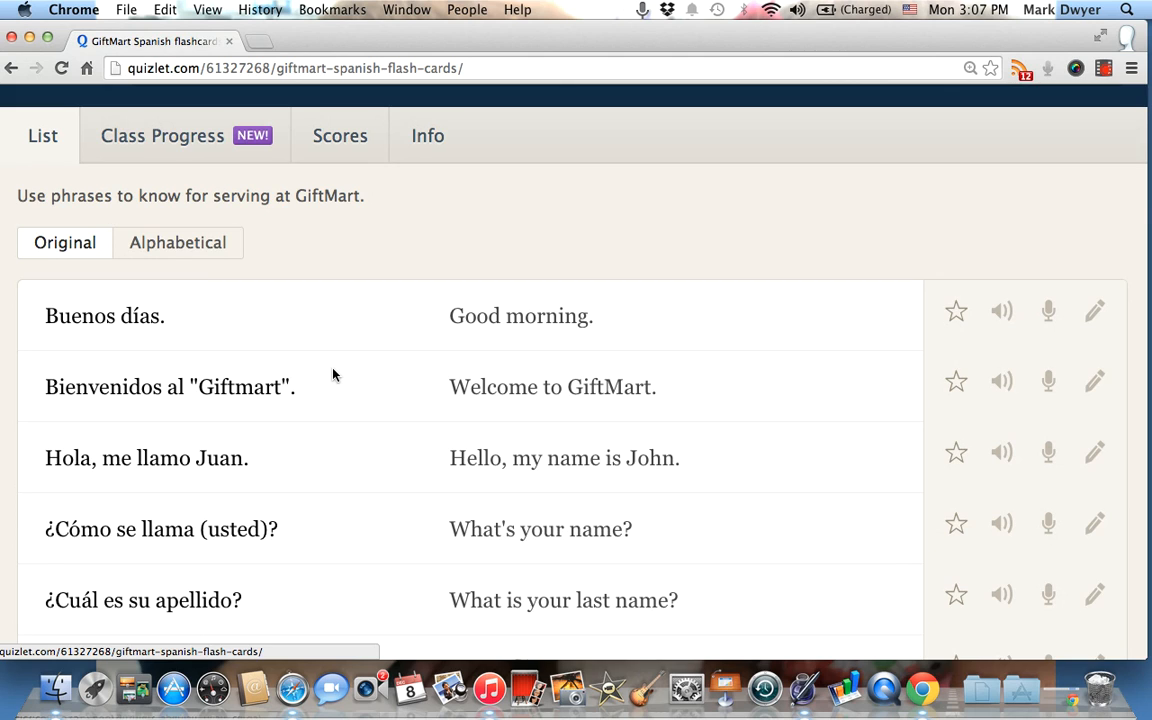
{"action": "scroll", "coordinate": [334, 375], "scroll_direction": "down", "scroll_amount": 2}
{"action": "scroll", "coordinate": [334, 375], "scroll_direction": "down", "scroll_amount": 1}
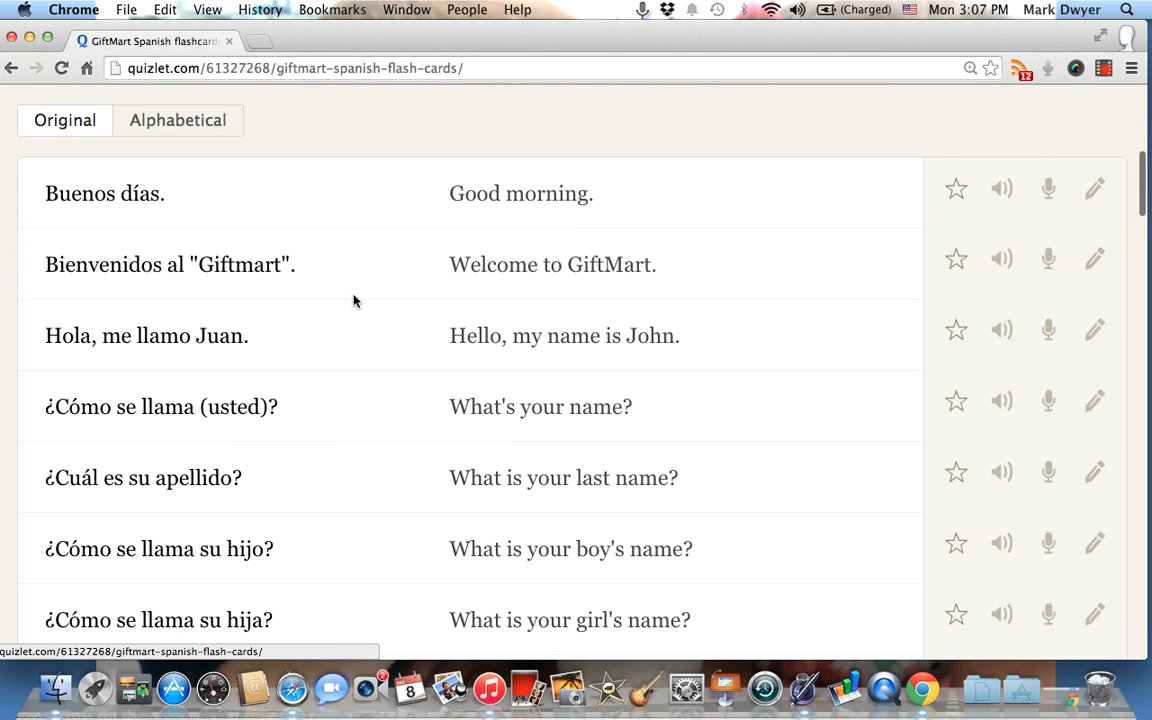
{"action": "left_click", "coordinate": [956, 196]}
{"action": "scroll", "coordinate": [951, 257], "scroll_direction": "down", "scroll_amount": 1}
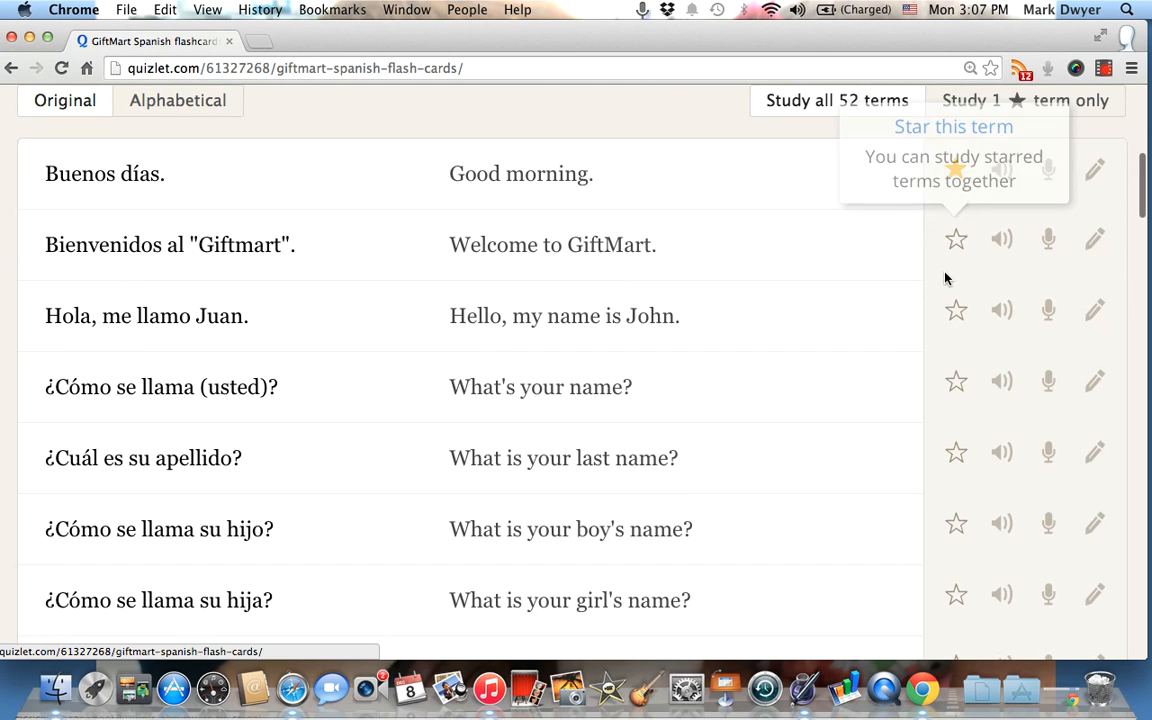
{"action": "left_click", "coordinate": [957, 245]}
{"action": "scroll", "coordinate": [905, 370], "scroll_direction": "down", "scroll_amount": 3}
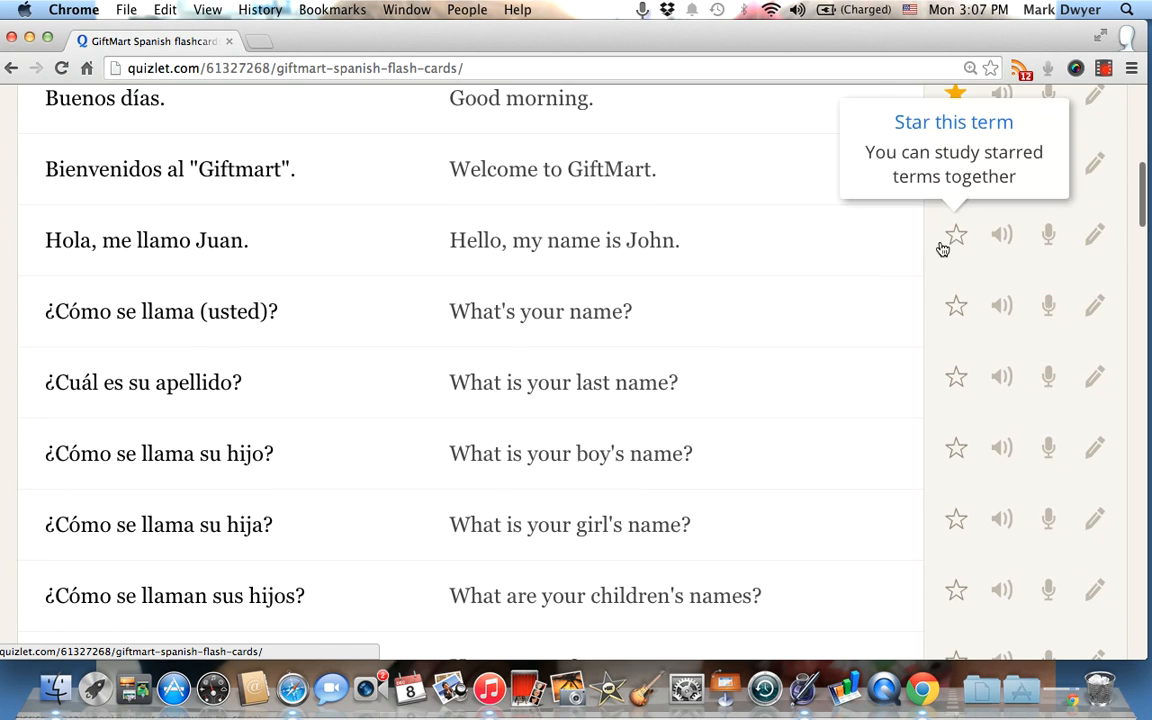
{"action": "left_click", "coordinate": [957, 240]}
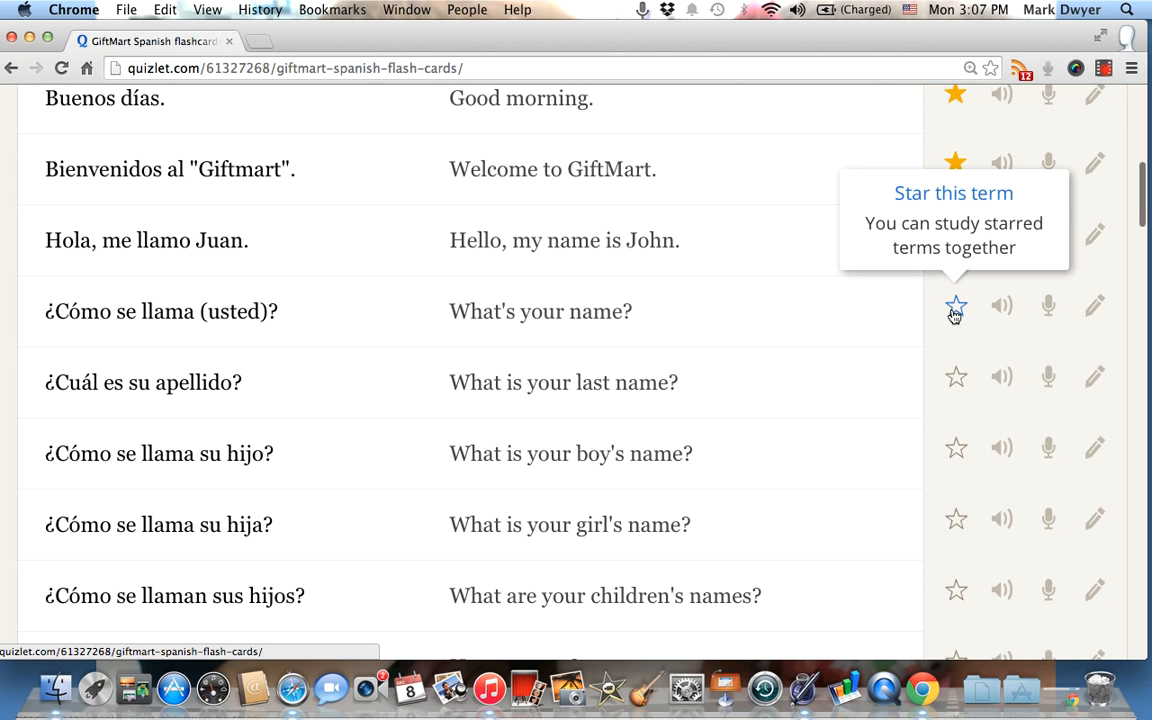
{"action": "left_click", "coordinate": [956, 306]}
{"action": "scroll", "coordinate": [883, 401], "scroll_direction": "down", "scroll_amount": 3}
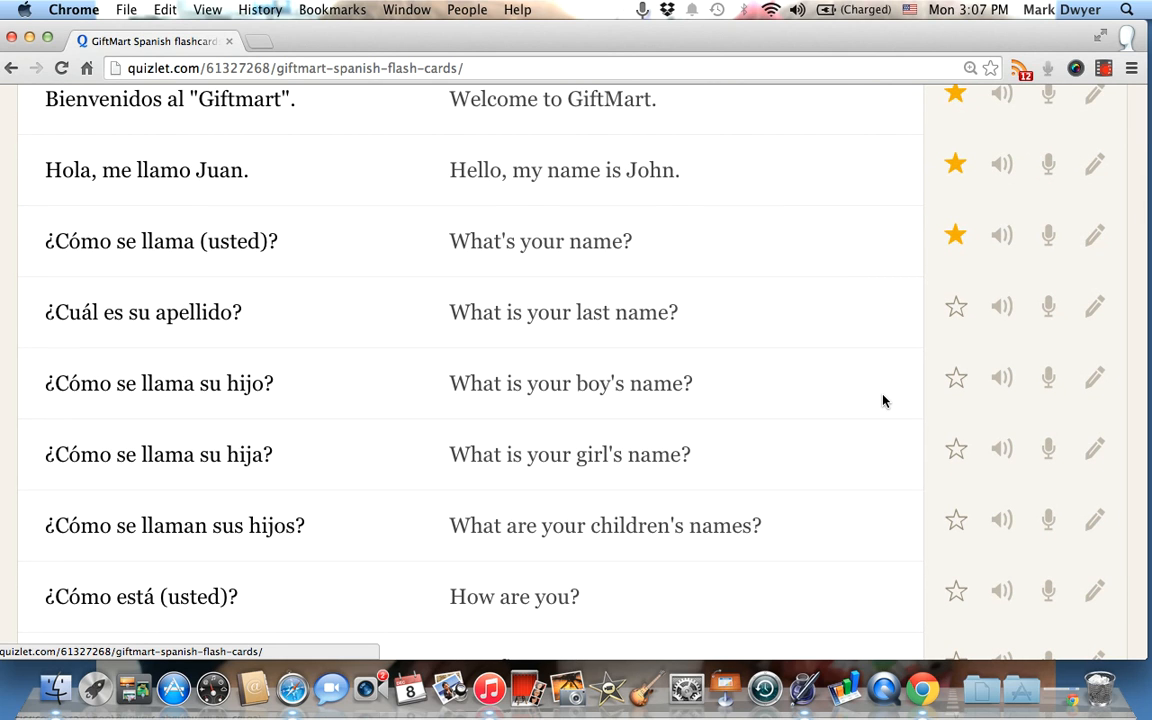
{"action": "left_click", "coordinate": [956, 306]}
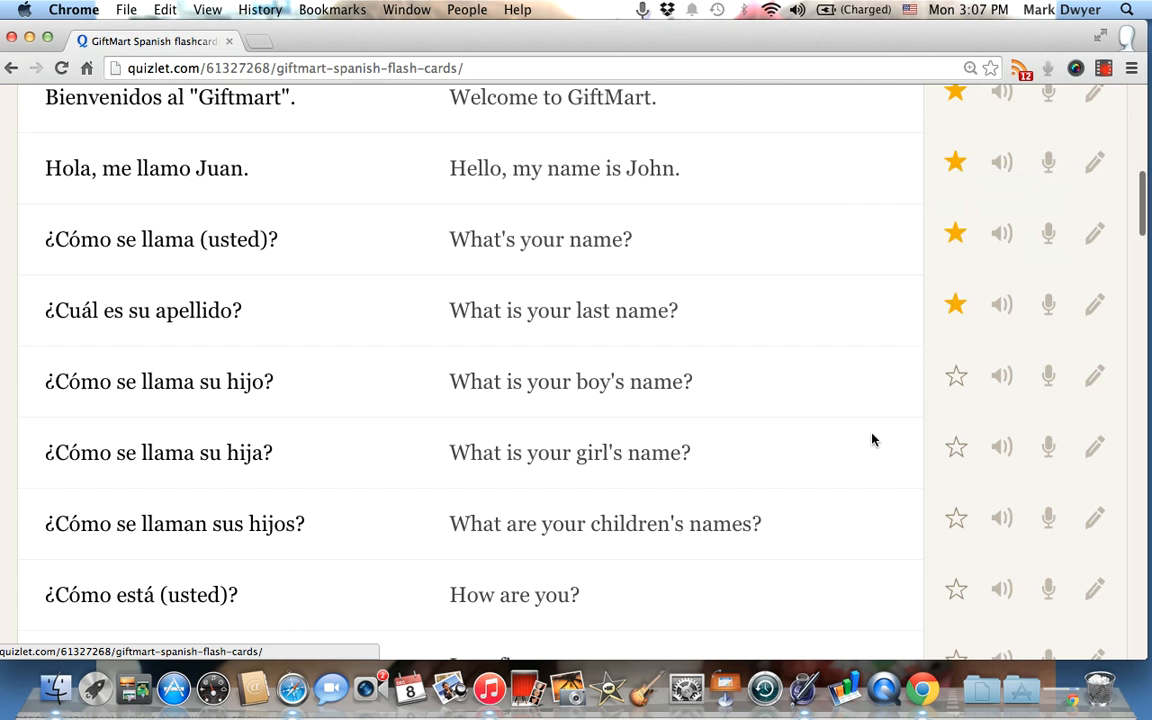
Step: Read through the remaining Spanish phrases and their English translations down to the end of the term list
{"action": "scroll", "coordinate": [872, 439], "scroll_direction": "down", "scroll_amount": 6}
{"action": "scroll", "coordinate": [872, 439], "scroll_direction": "down", "scroll_amount": 15}
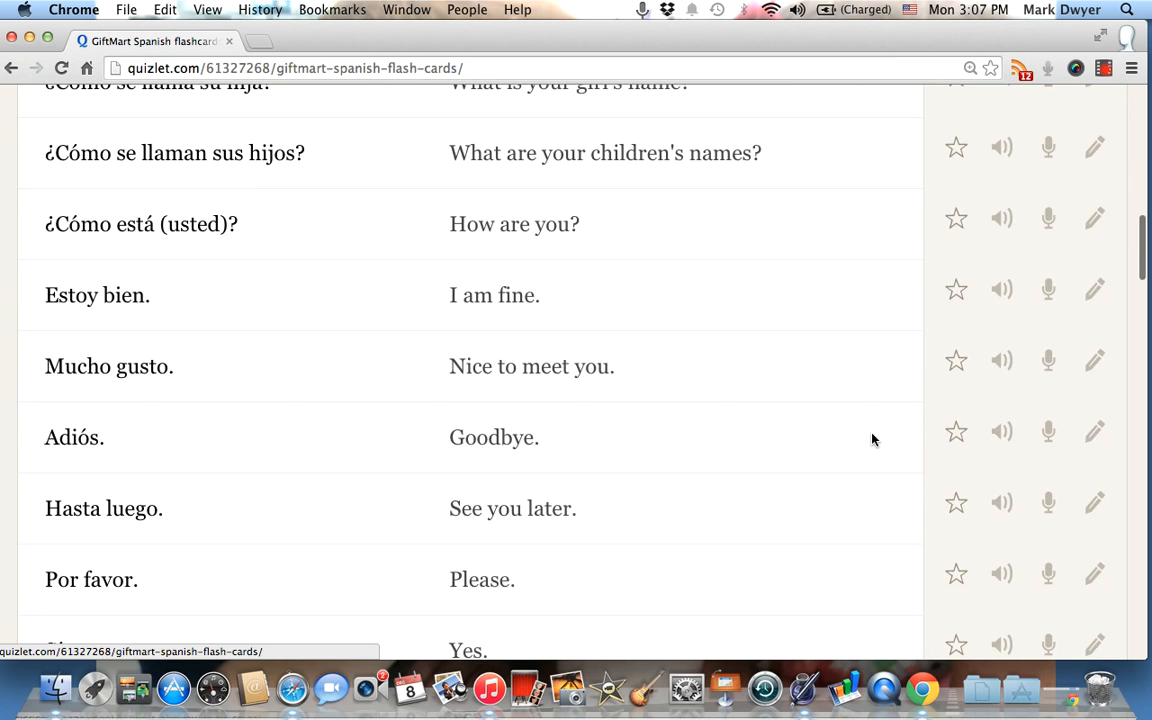
{"action": "scroll", "coordinate": [872, 439], "scroll_direction": "down", "scroll_amount": 10}
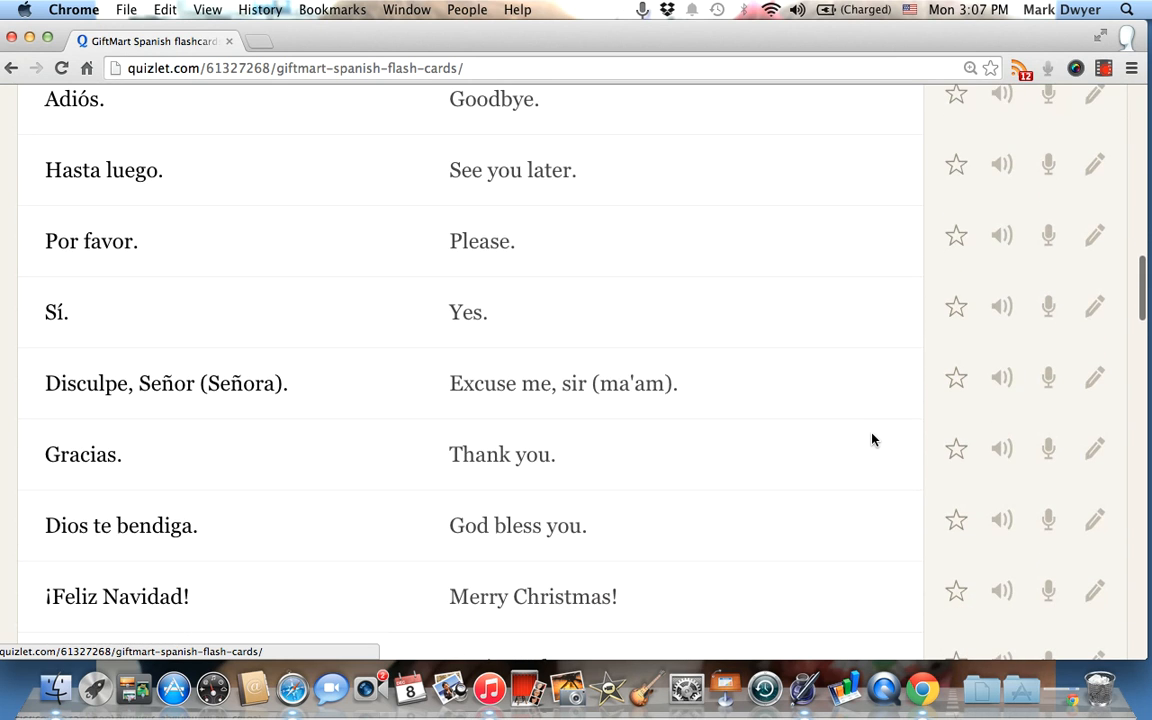
{"action": "scroll", "coordinate": [872, 439], "scroll_direction": "down", "scroll_amount": 7}
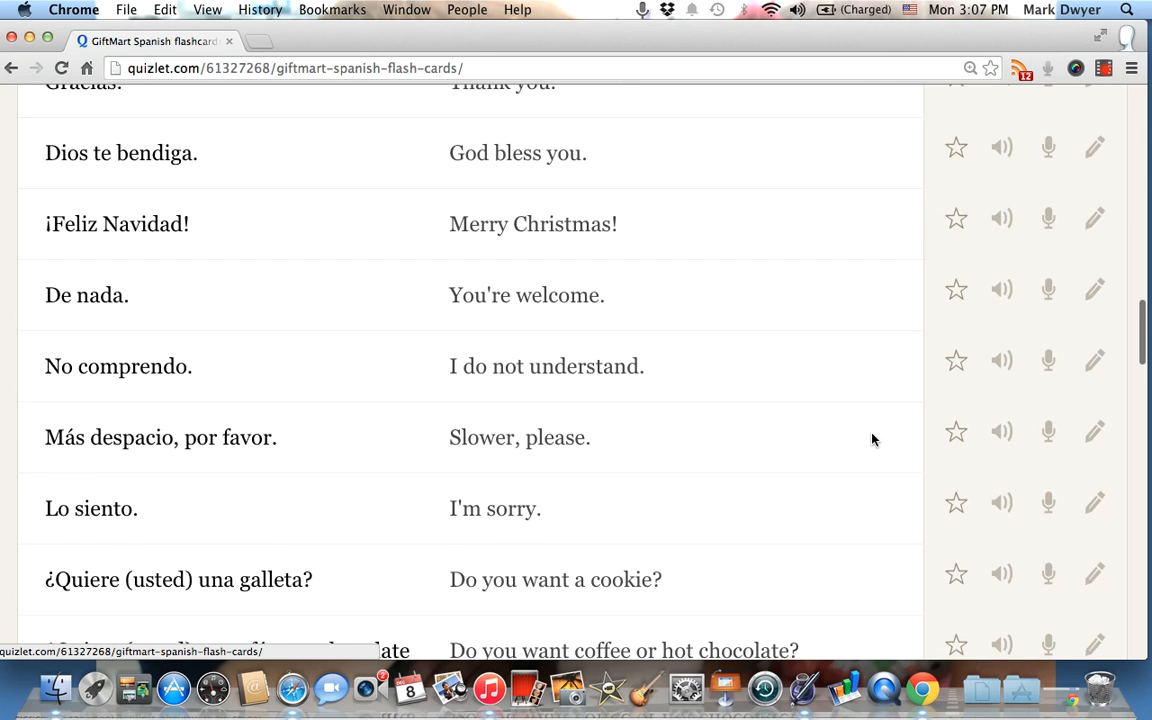
{"action": "scroll", "coordinate": [697, 414], "scroll_direction": "down", "scroll_amount": 2}
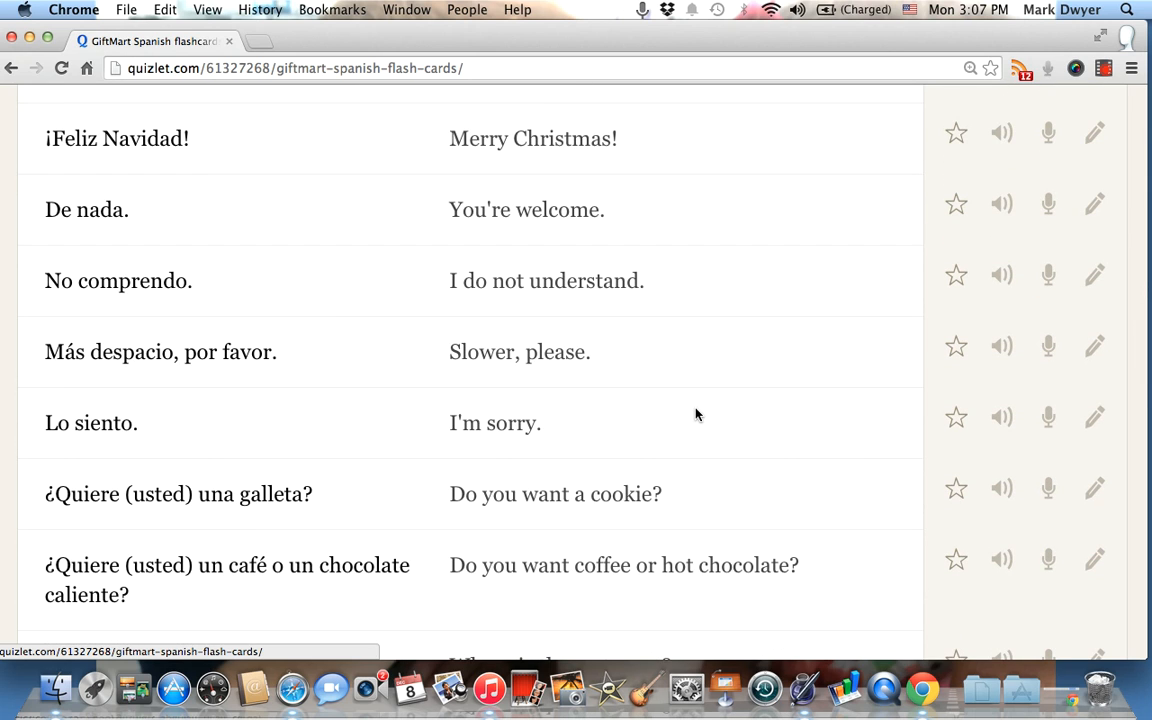
{"action": "scroll", "coordinate": [697, 414], "scroll_direction": "down", "scroll_amount": 2}
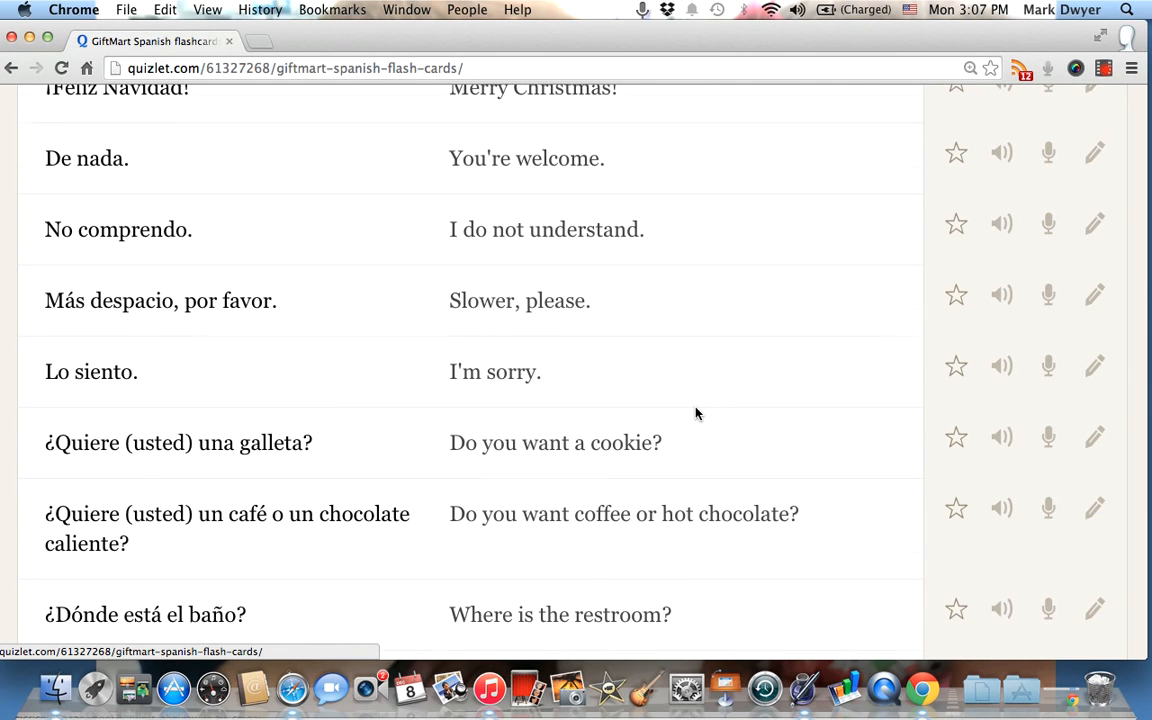
{"action": "scroll", "coordinate": [695, 412], "scroll_direction": "down", "scroll_amount": 7}
{"action": "scroll", "coordinate": [350, 282], "scroll_direction": "down", "scroll_amount": 2}
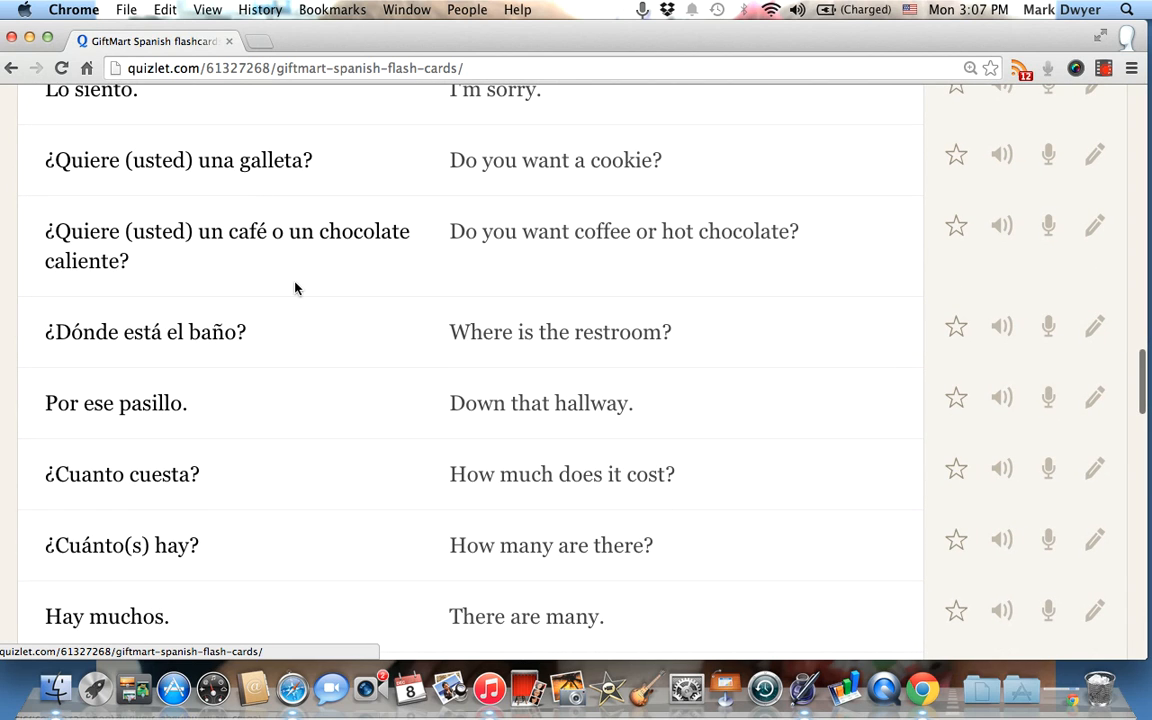
{"action": "scroll", "coordinate": [296, 311], "scroll_direction": "down", "scroll_amount": 1}
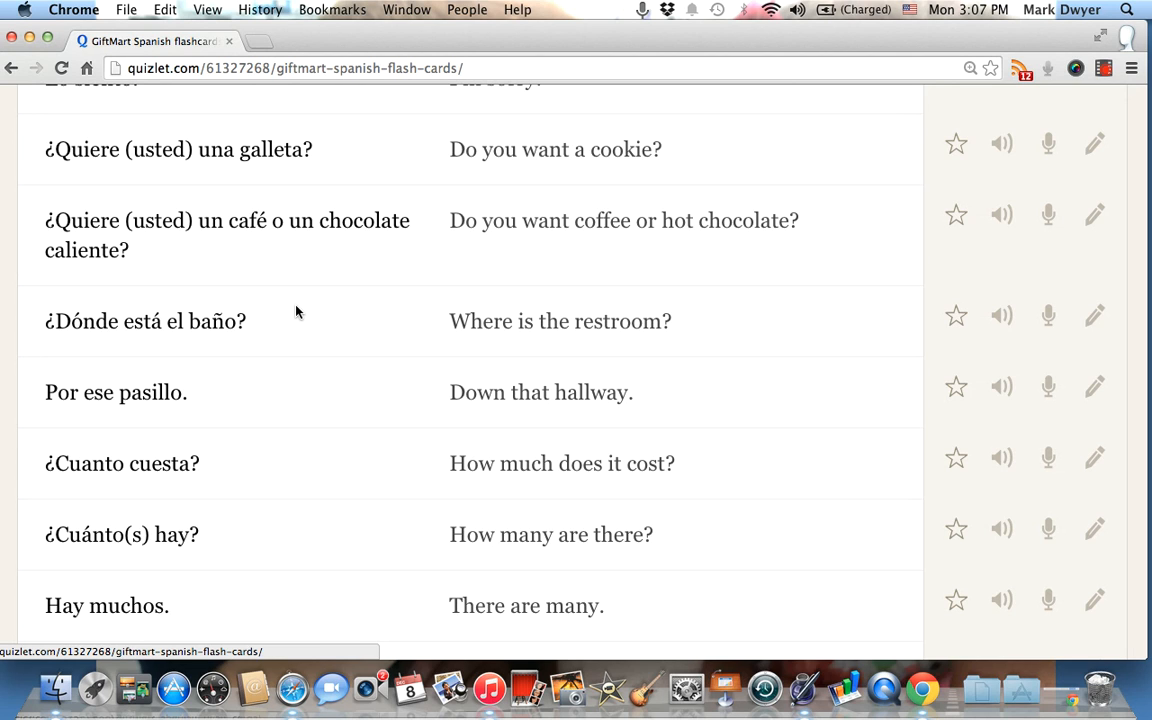
{"action": "scroll", "coordinate": [296, 311], "scroll_direction": "down", "scroll_amount": 3}
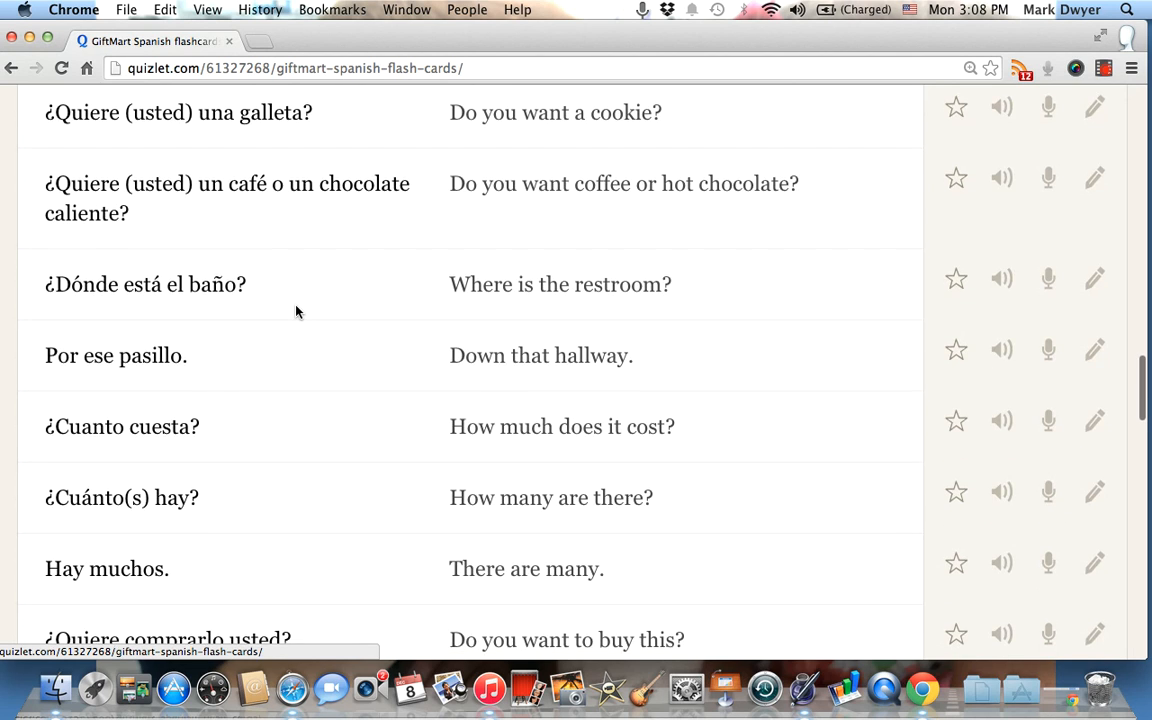
{"action": "scroll", "coordinate": [296, 311], "scroll_direction": "down", "scroll_amount": 3}
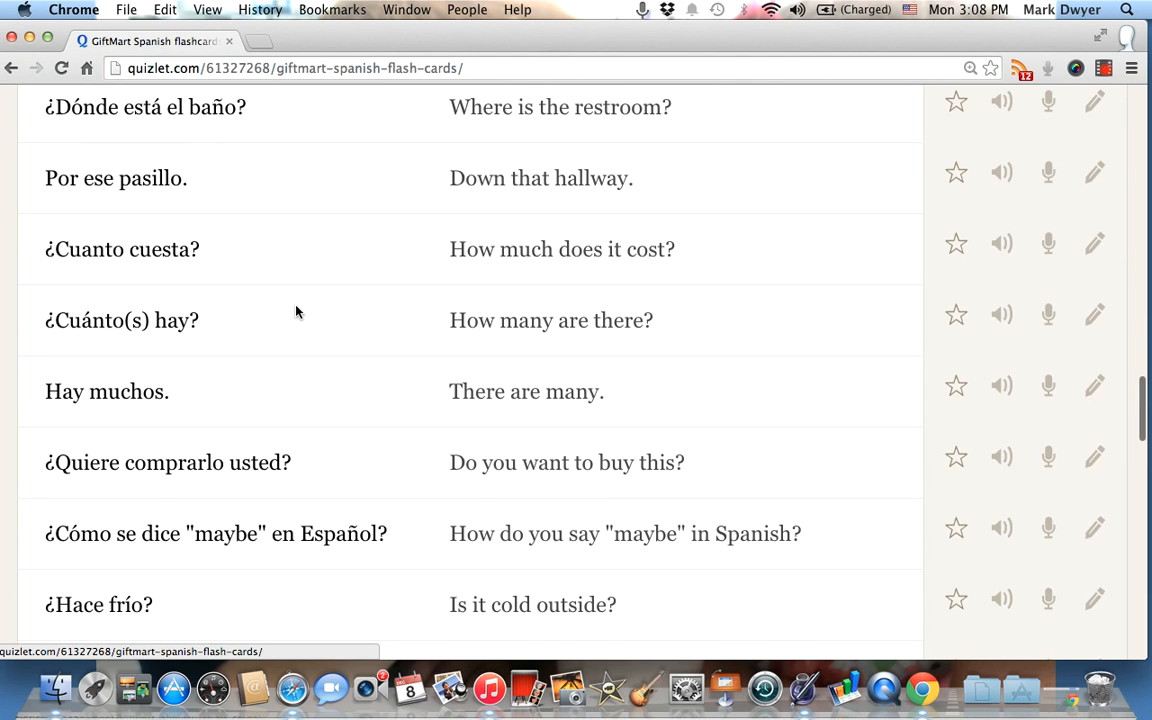
{"action": "scroll", "coordinate": [296, 311], "scroll_direction": "down", "scroll_amount": 1}
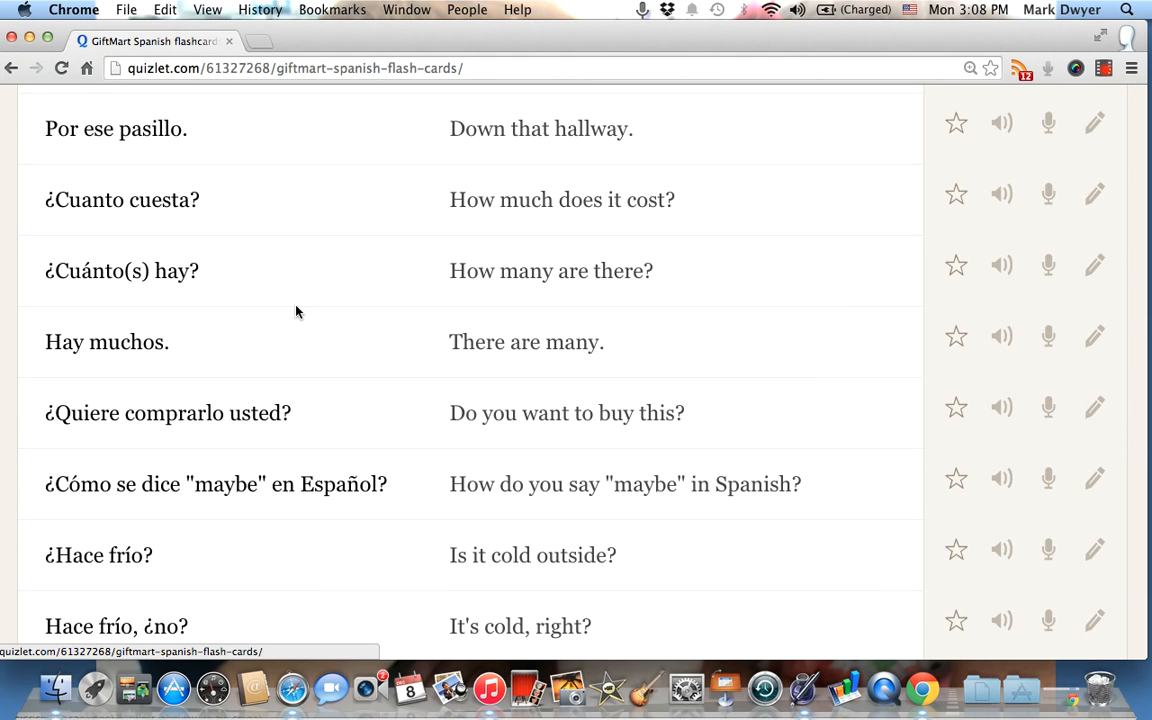
{"action": "scroll", "coordinate": [296, 311], "scroll_direction": "down", "scroll_amount": 4}
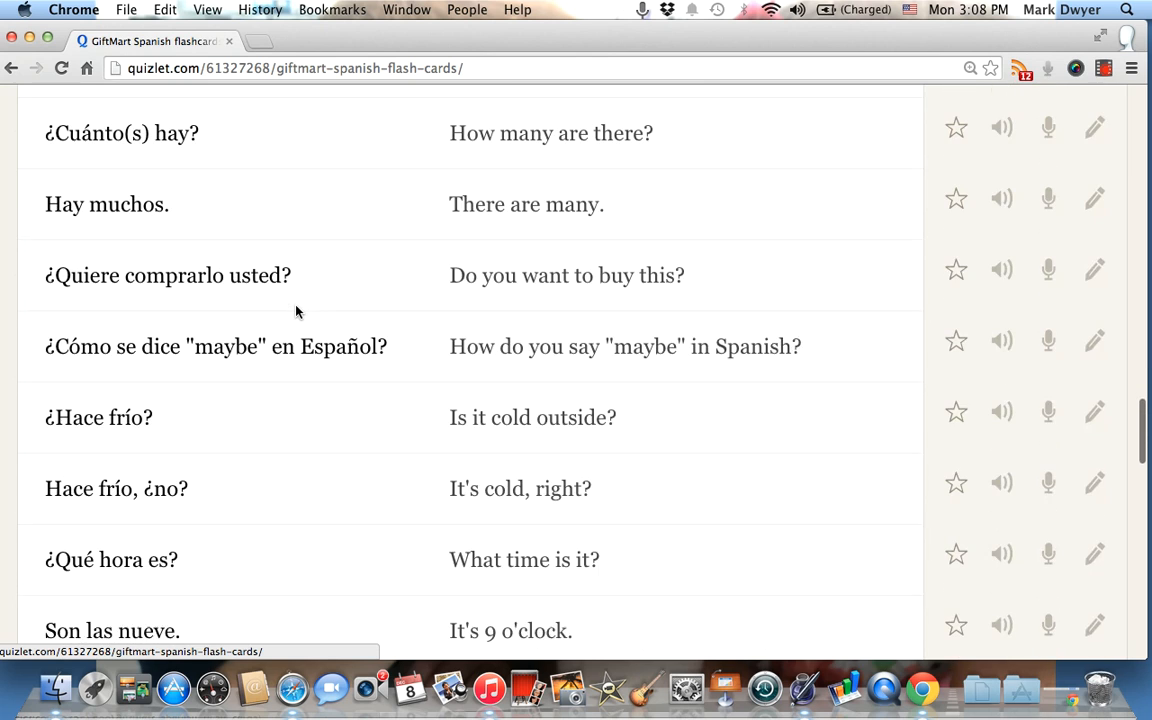
{"action": "scroll", "coordinate": [296, 311], "scroll_direction": "down", "scroll_amount": 3}
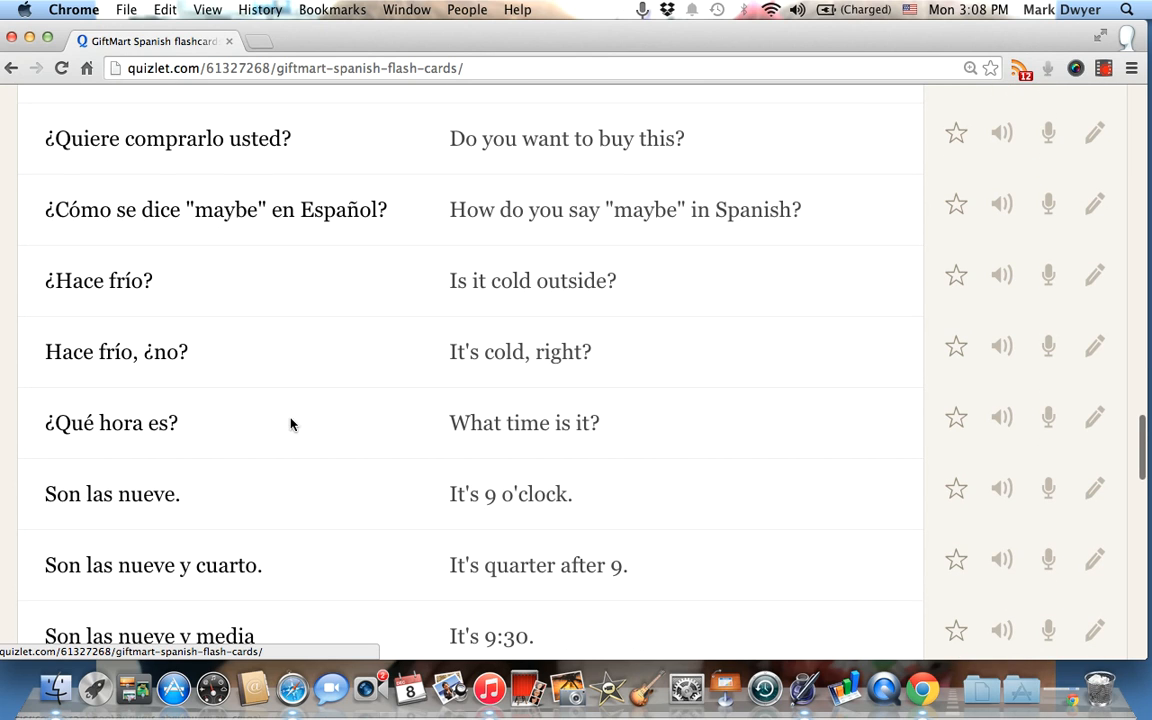
{"action": "scroll", "coordinate": [290, 424], "scroll_direction": "down", "scroll_amount": 1}
{"action": "scroll", "coordinate": [290, 420], "scroll_direction": "down", "scroll_amount": 2}
{"action": "scroll", "coordinate": [290, 420], "scroll_direction": "down", "scroll_amount": 1}
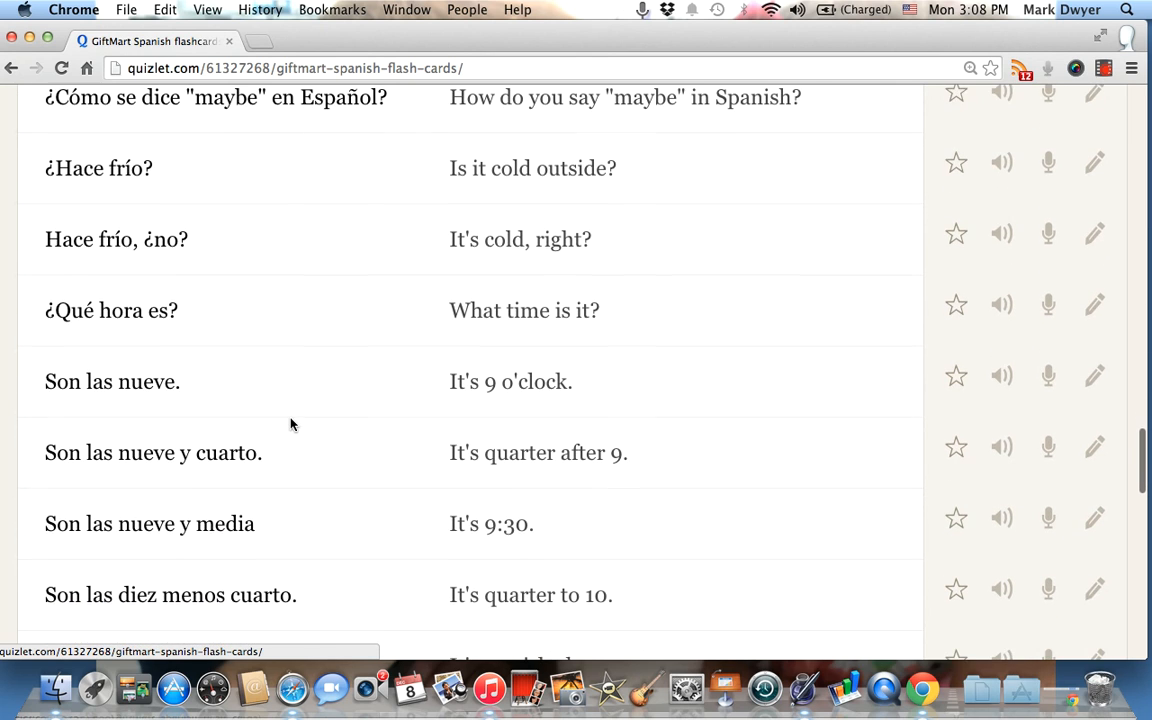
{"action": "scroll", "coordinate": [296, 307], "scroll_direction": "down", "scroll_amount": 6}
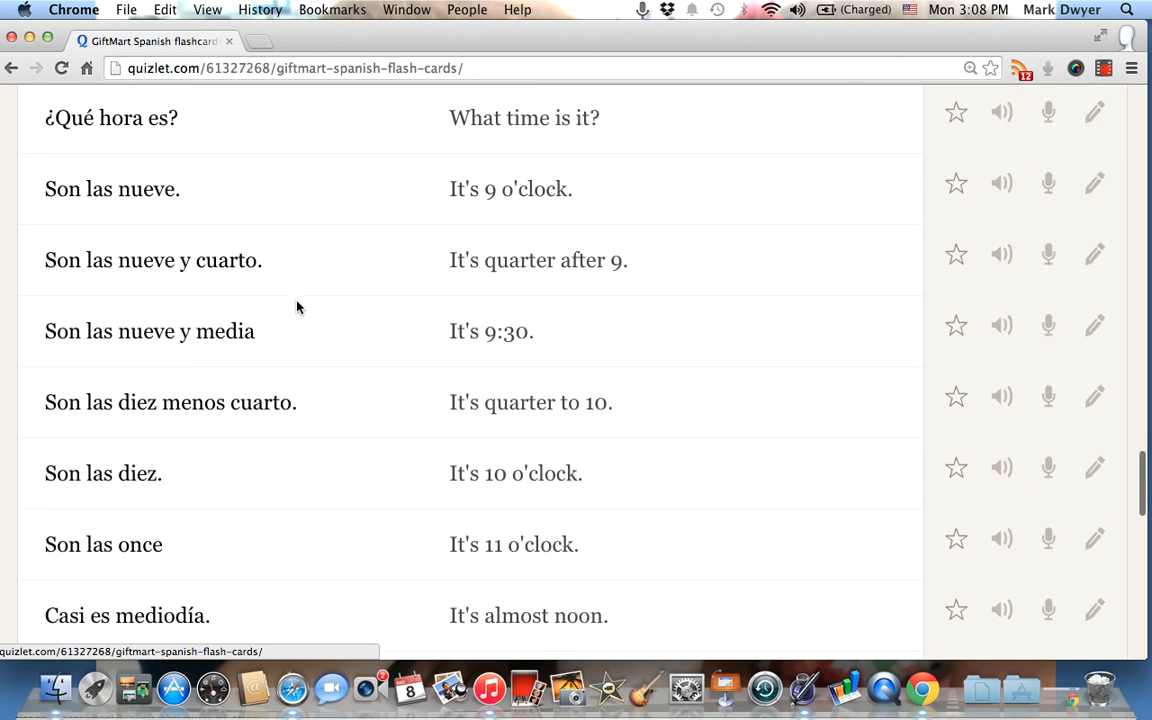
{"action": "scroll", "coordinate": [296, 307], "scroll_direction": "down", "scroll_amount": 9}
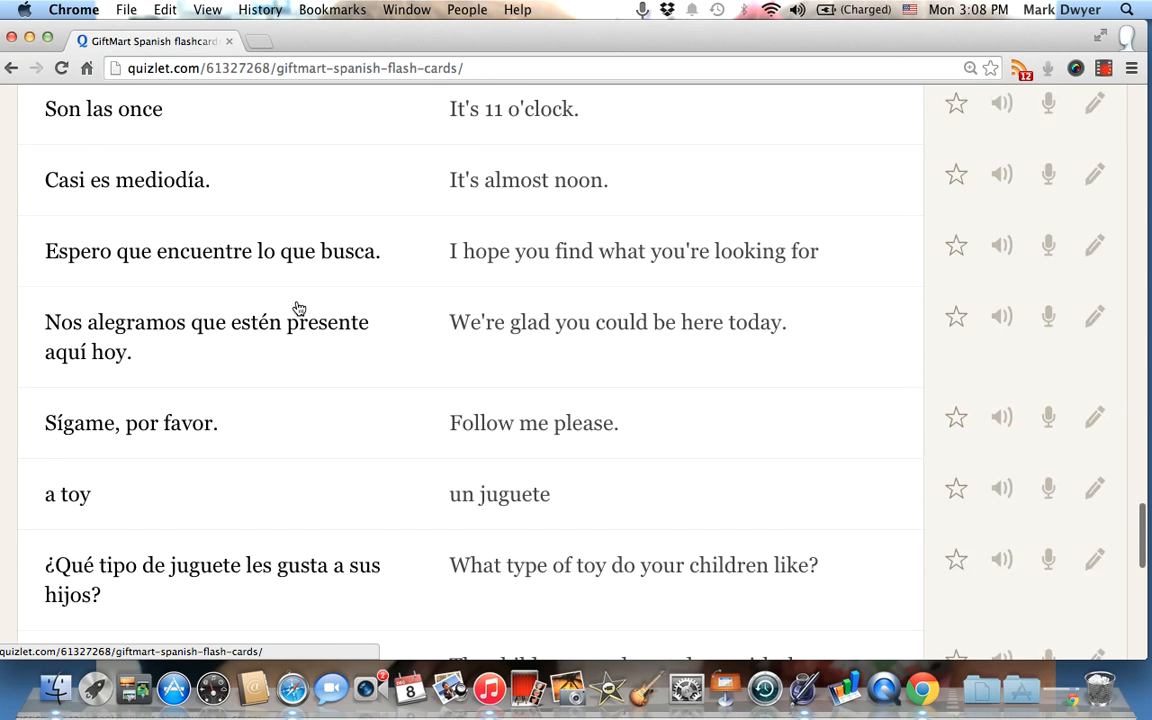
{"action": "scroll", "coordinate": [296, 307], "scroll_direction": "down", "scroll_amount": 7}
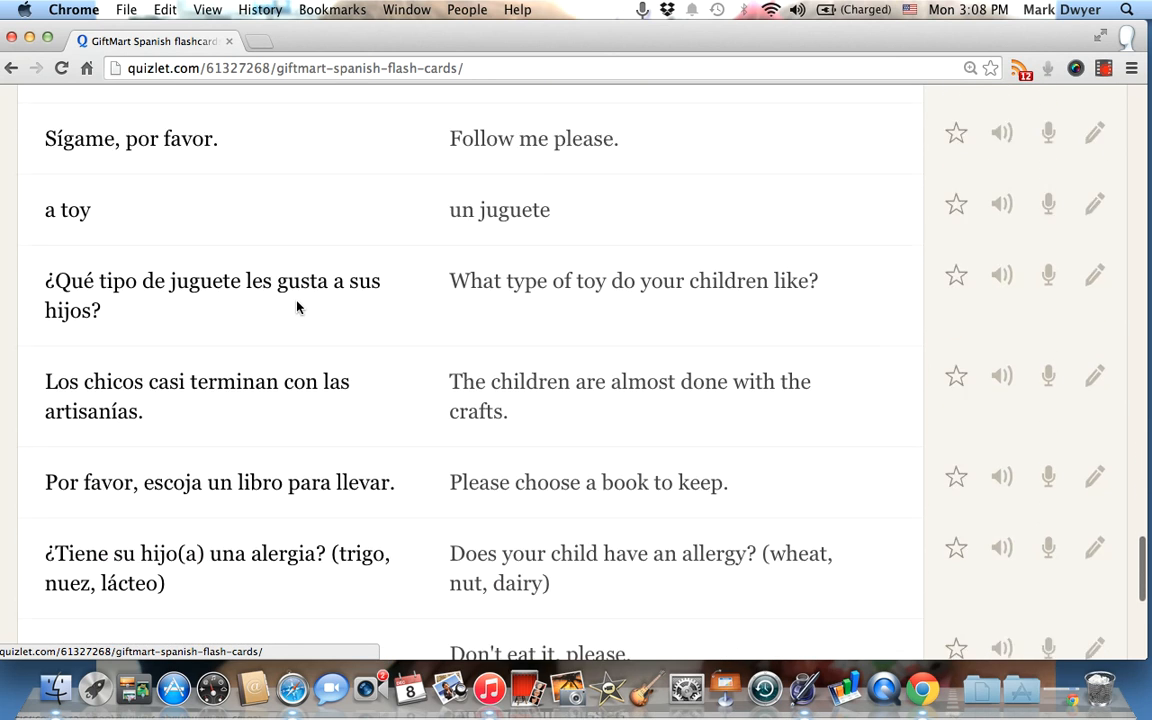
{"action": "scroll", "coordinate": [296, 307], "scroll_direction": "down", "scroll_amount": 4}
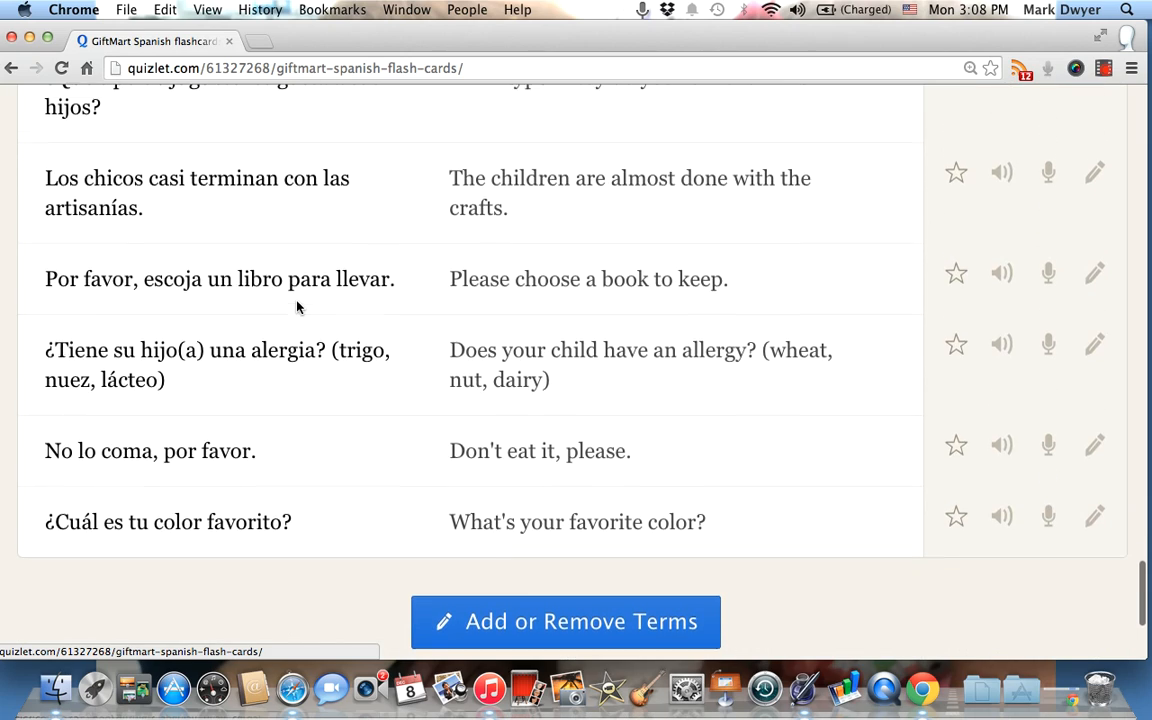
{"action": "scroll", "coordinate": [296, 307], "scroll_direction": "up", "scroll_amount": 8}
{"action": "scroll", "coordinate": [296, 307], "scroll_direction": "up", "scroll_amount": 20}
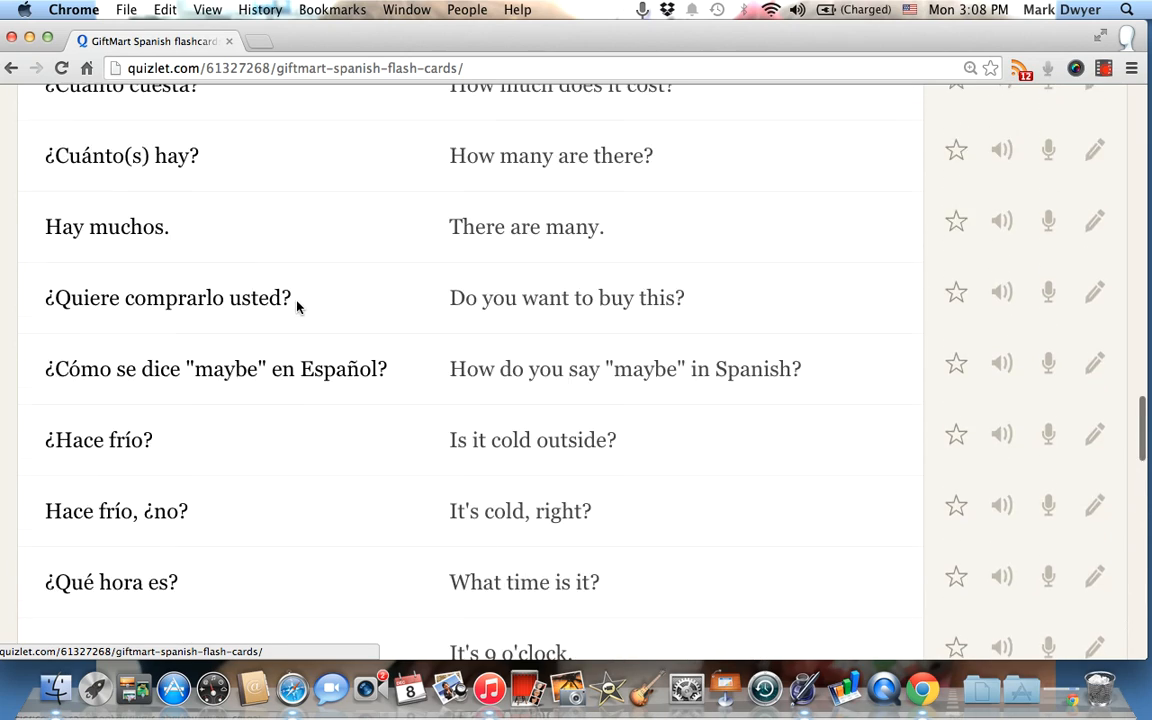
{"action": "scroll", "coordinate": [296, 307], "scroll_direction": "up", "scroll_amount": 20}
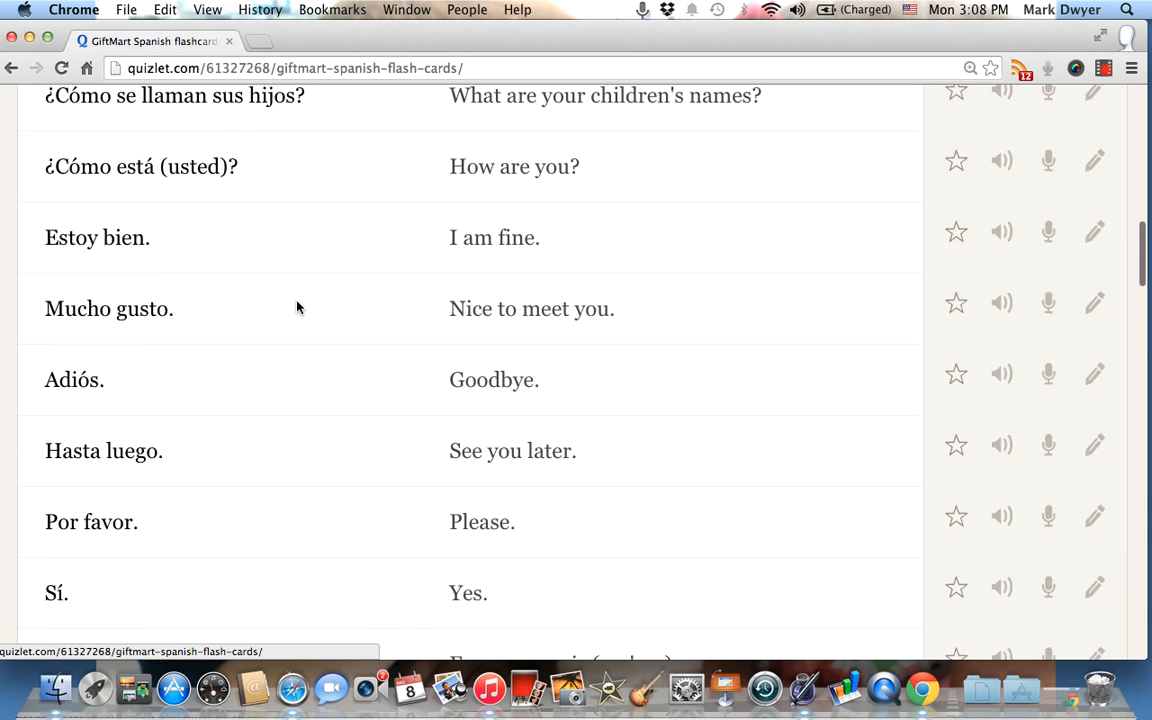
Step: Star the terms "¿Cómo se llama su hijo?", "Mucho gusto.", "Adiós.", "Hasta luego." and "Por favor." in the term list
{"action": "scroll", "coordinate": [296, 307], "scroll_direction": "up", "scroll_amount": 9}
{"action": "scroll", "coordinate": [296, 307], "scroll_direction": "down", "scroll_amount": 3}
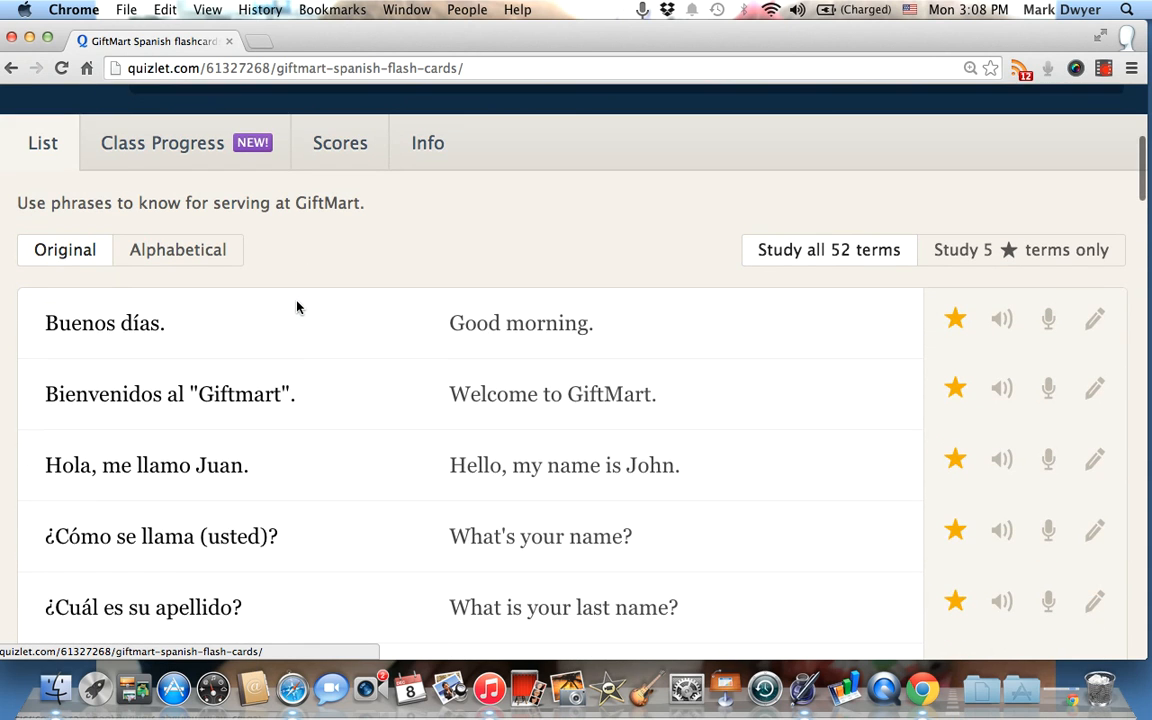
{"action": "scroll", "coordinate": [300, 305], "scroll_direction": "down", "scroll_amount": 5}
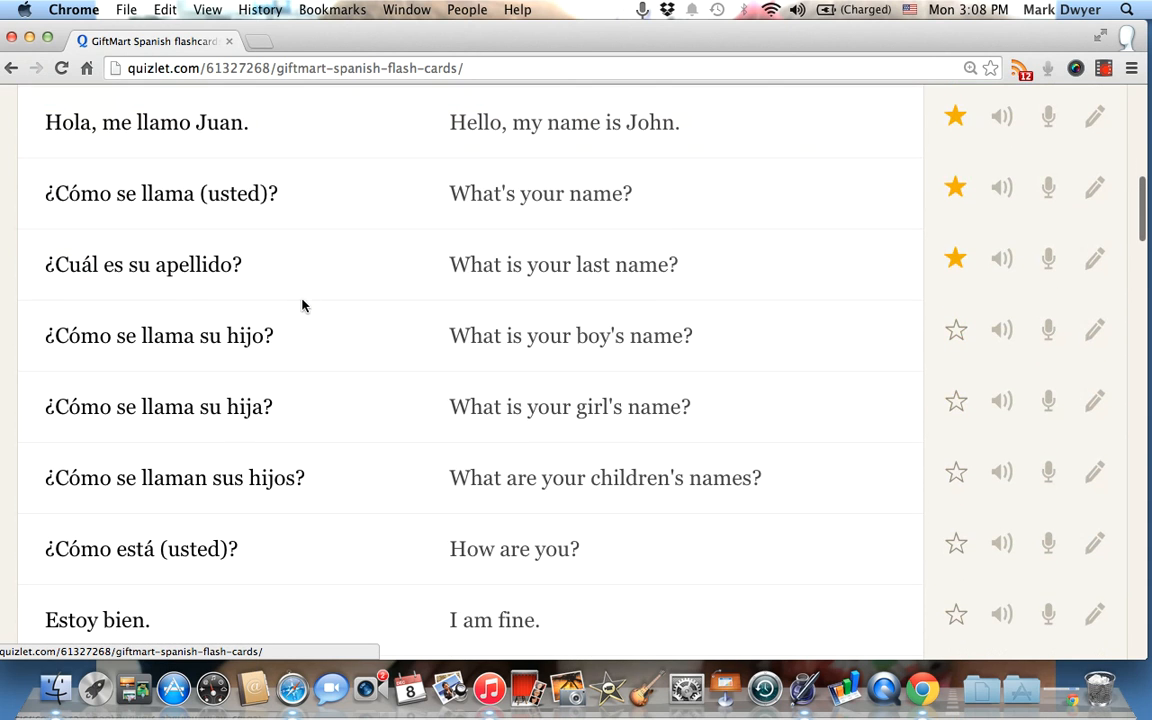
{"action": "left_click", "coordinate": [955, 328]}
{"action": "scroll", "coordinate": [885, 464], "scroll_direction": "down", "scroll_amount": 5}
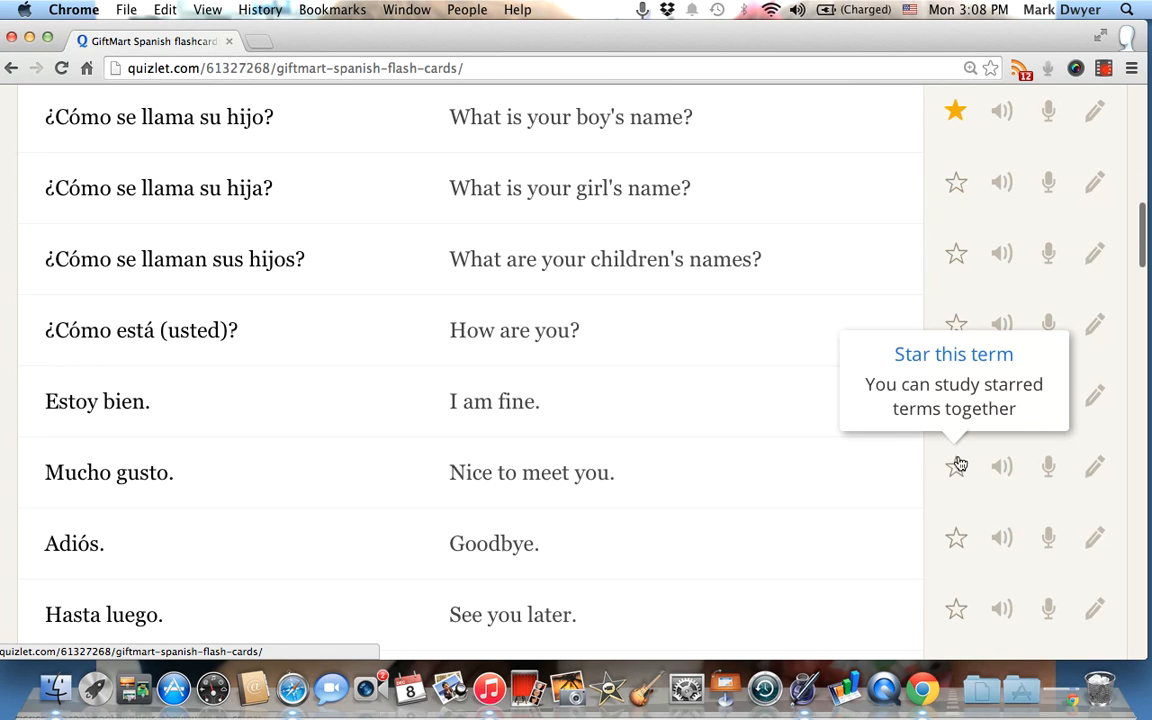
{"action": "left_click", "coordinate": [956, 468]}
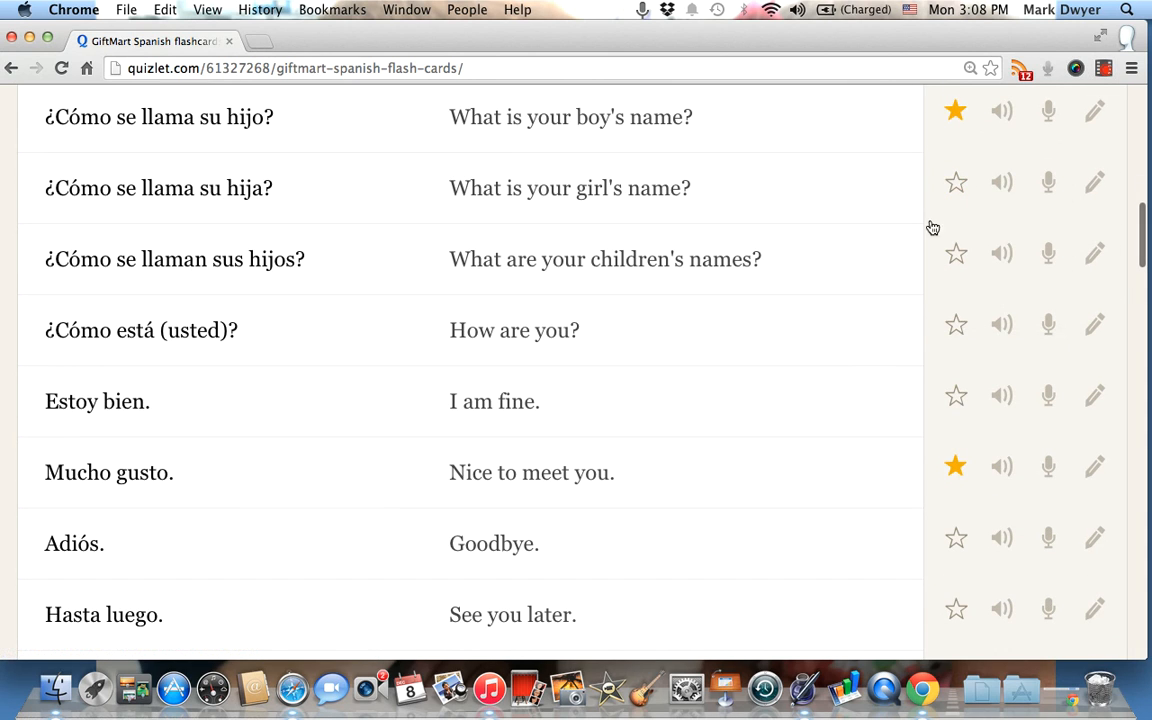
{"action": "scroll", "coordinate": [937, 396], "scroll_direction": "down", "scroll_amount": 1}
{"action": "scroll", "coordinate": [937, 396], "scroll_direction": "down", "scroll_amount": 3}
{"action": "left_click", "coordinate": [955, 388]}
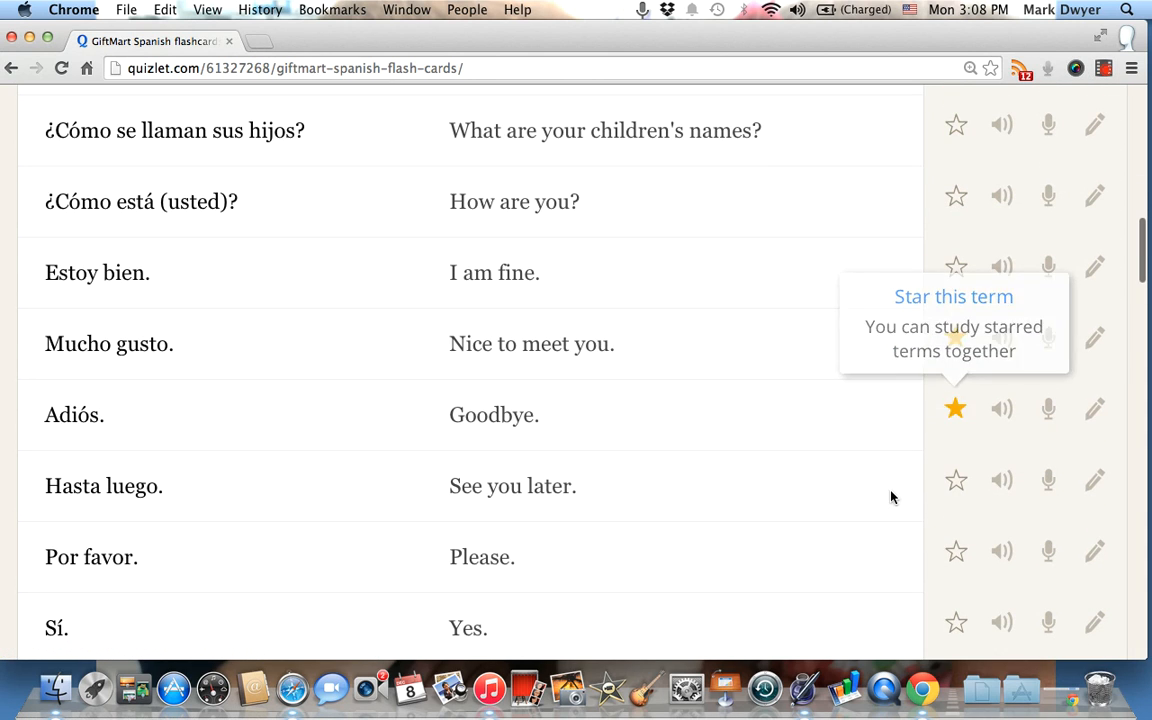
{"action": "scroll", "coordinate": [892, 497], "scroll_direction": "down", "scroll_amount": 2}
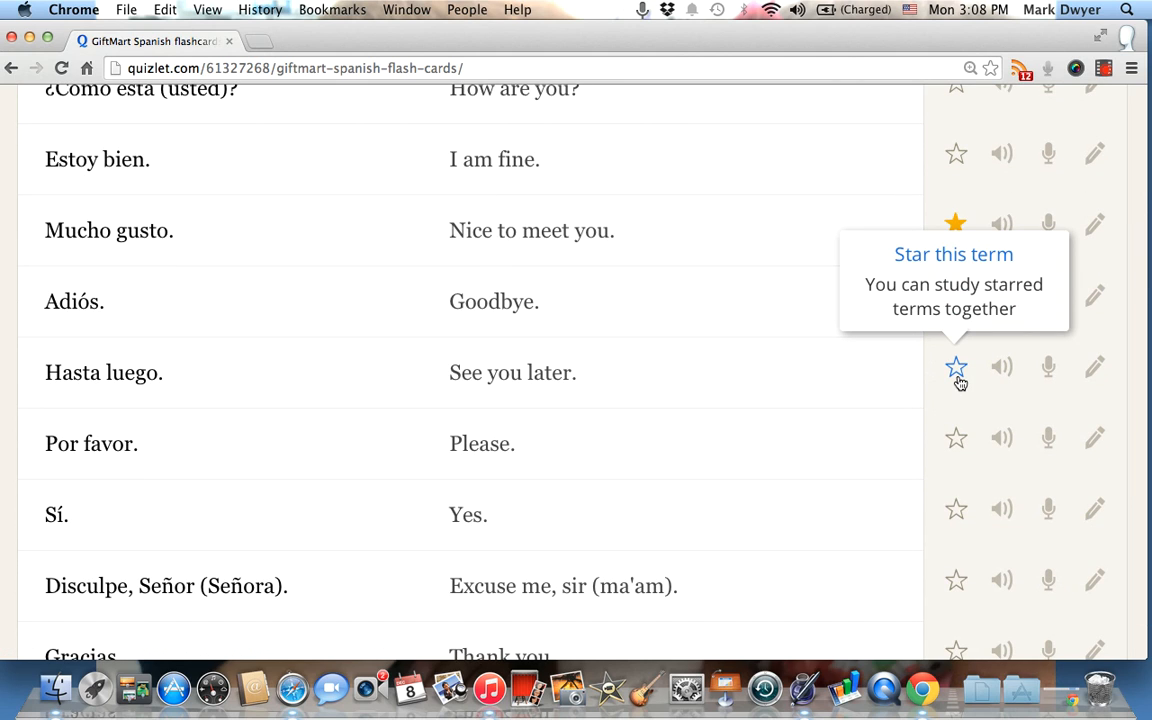
{"action": "left_click", "coordinate": [958, 380]}
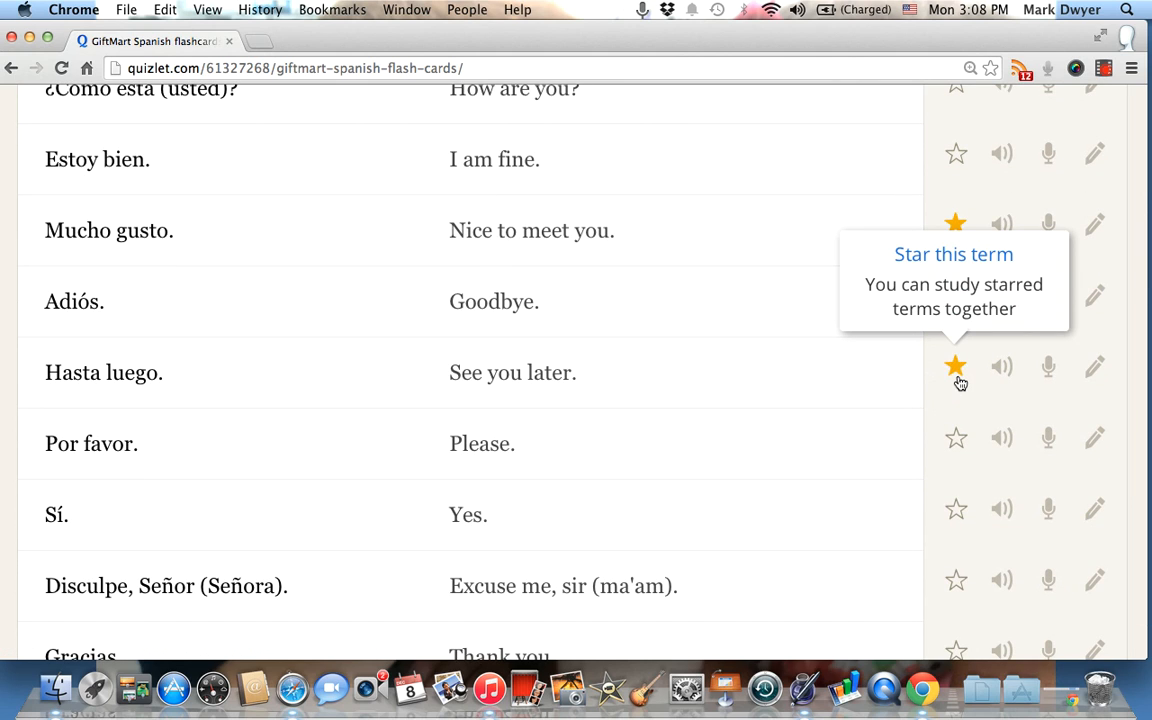
{"action": "left_click", "coordinate": [951, 438]}
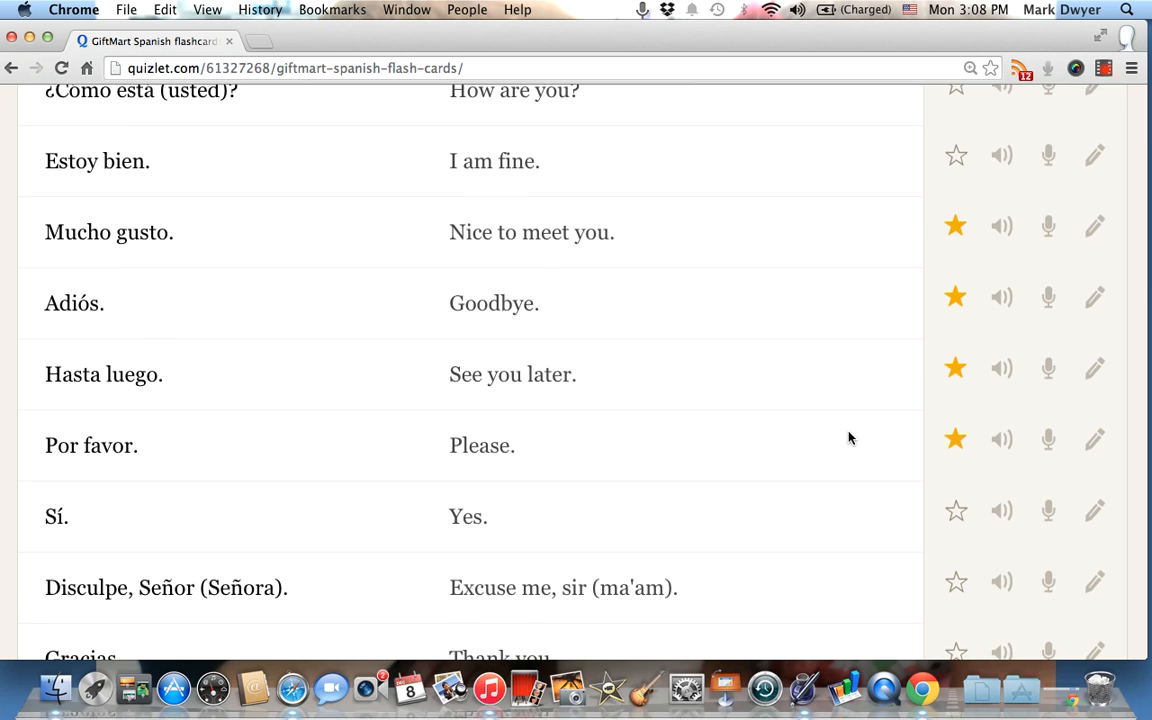
Step: Open the GiftMart Spanish set in Flashcards mode and go back one card to "Son las once"
{"action": "scroll", "coordinate": [849, 437], "scroll_direction": "up", "scroll_amount": 3}
{"action": "scroll", "coordinate": [849, 437], "scroll_direction": "up", "scroll_amount": 4}
{"action": "scroll", "coordinate": [849, 437], "scroll_direction": "up", "scroll_amount": 6}
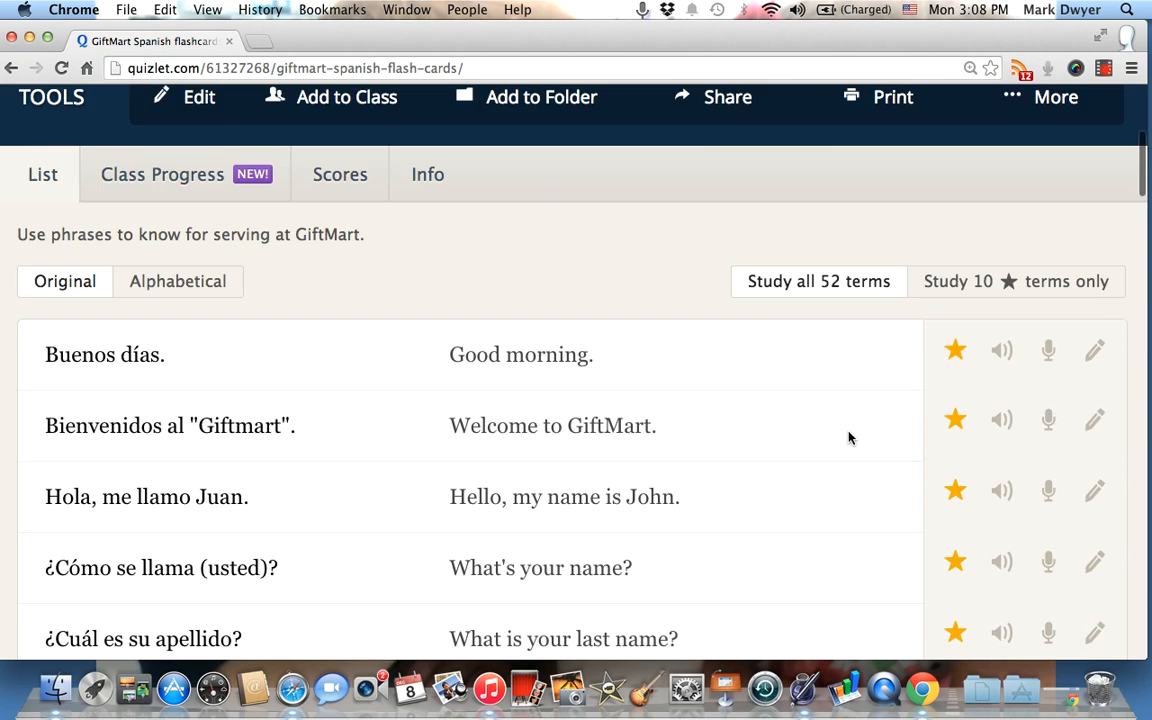
{"action": "scroll", "coordinate": [849, 437], "scroll_direction": "down", "scroll_amount": 2}
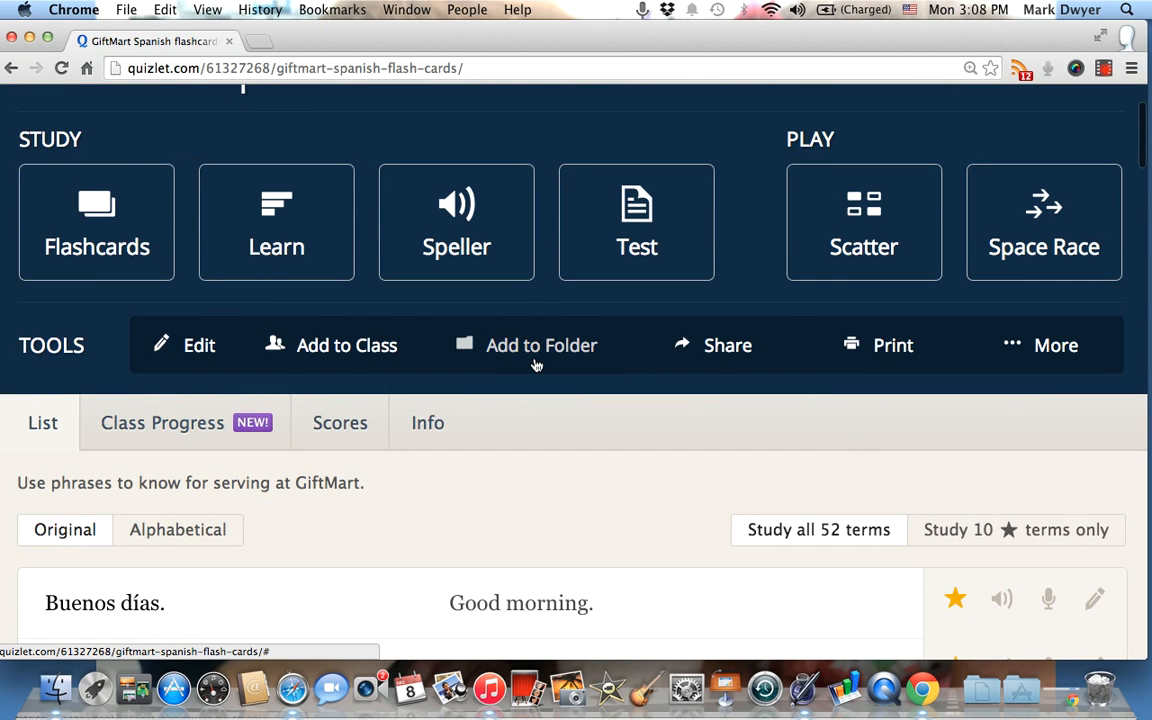
{"action": "scroll", "coordinate": [65, 196], "scroll_direction": "up", "scroll_amount": 1}
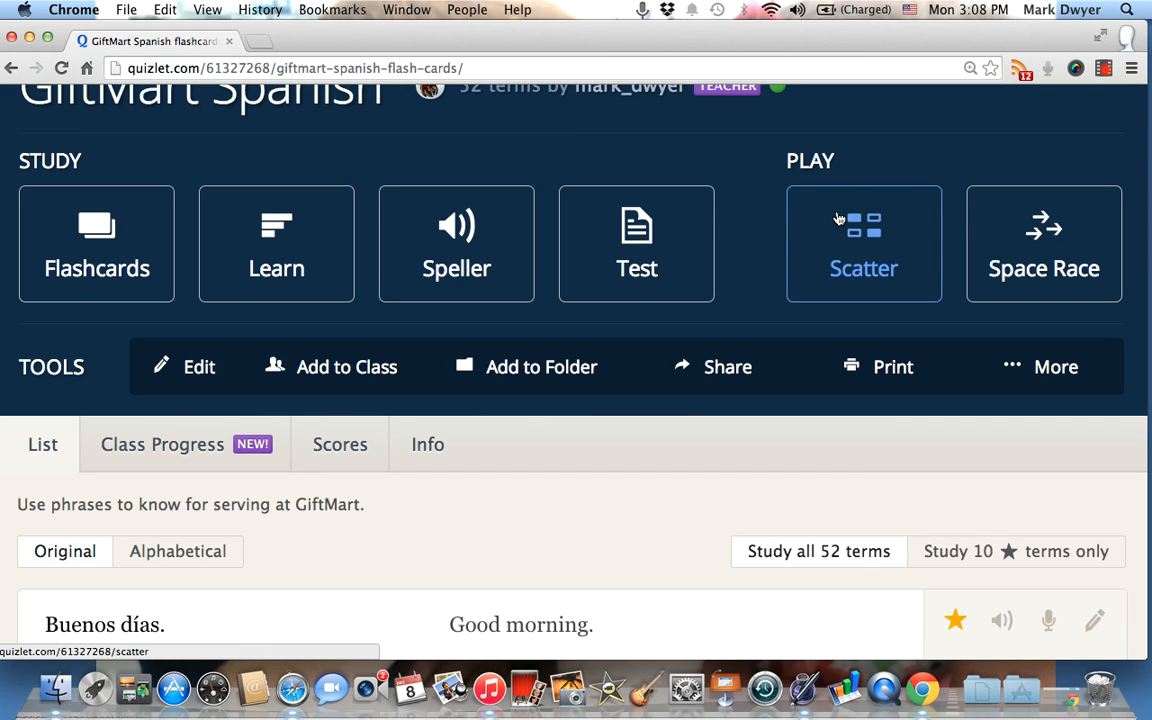
{"action": "left_click", "coordinate": [115, 258]}
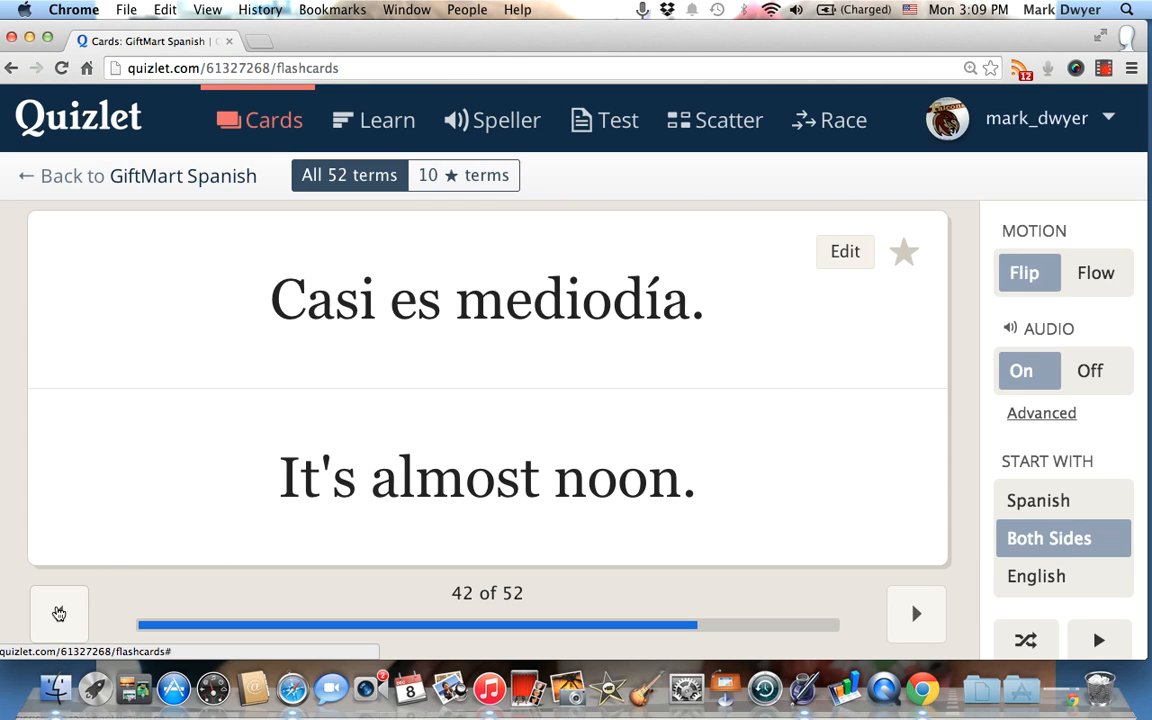
{"action": "left_click", "coordinate": [59, 613]}
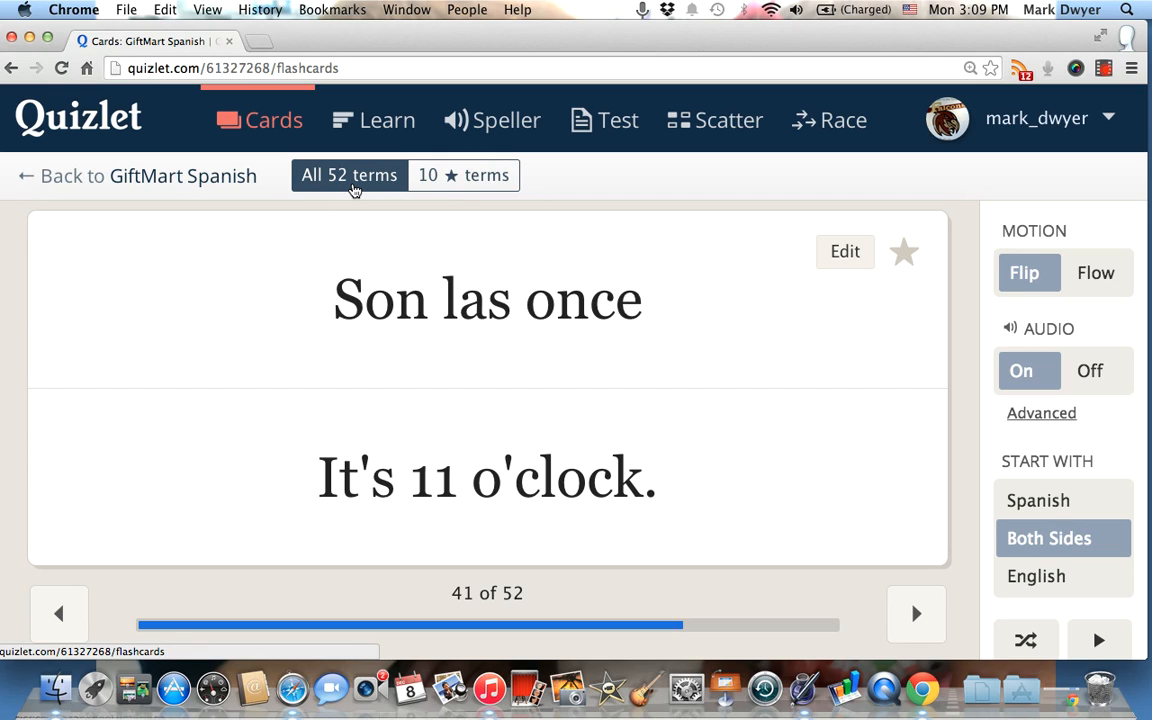
Step: Limit the flashcards to the starred terms and review the cards from "Buenos días." through "¿Cómo se llama su hijo?"
{"action": "left_click", "coordinate": [450, 178]}
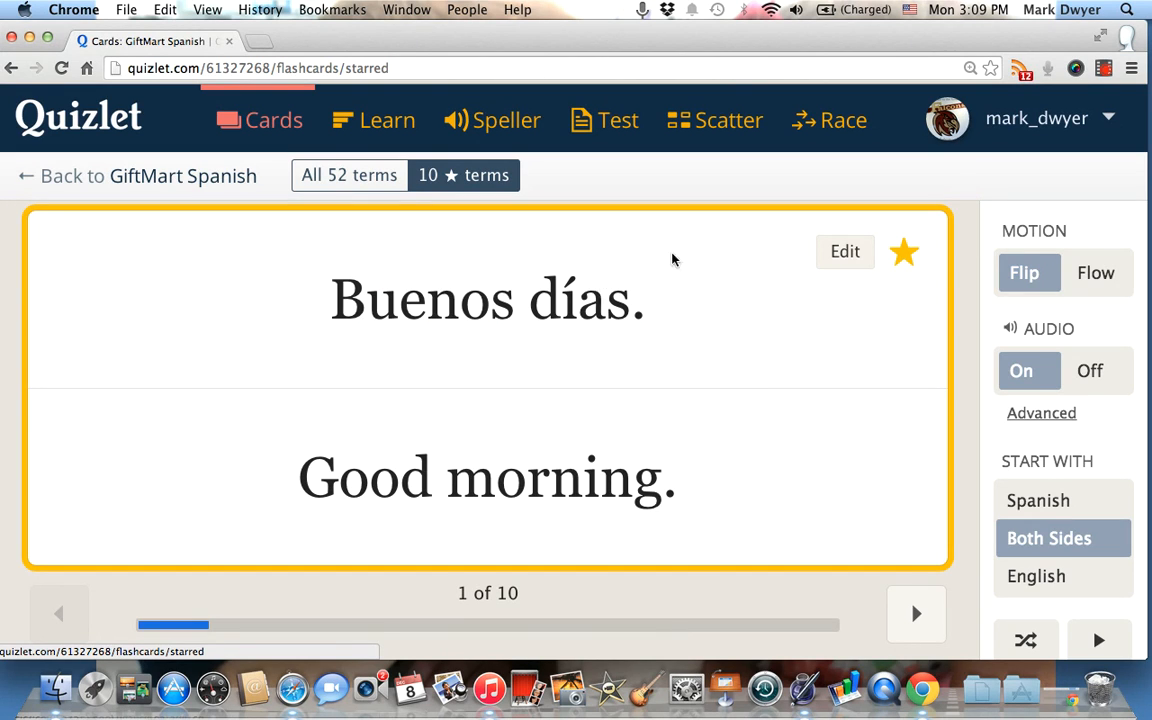
{"action": "left_click", "coordinate": [916, 612]}
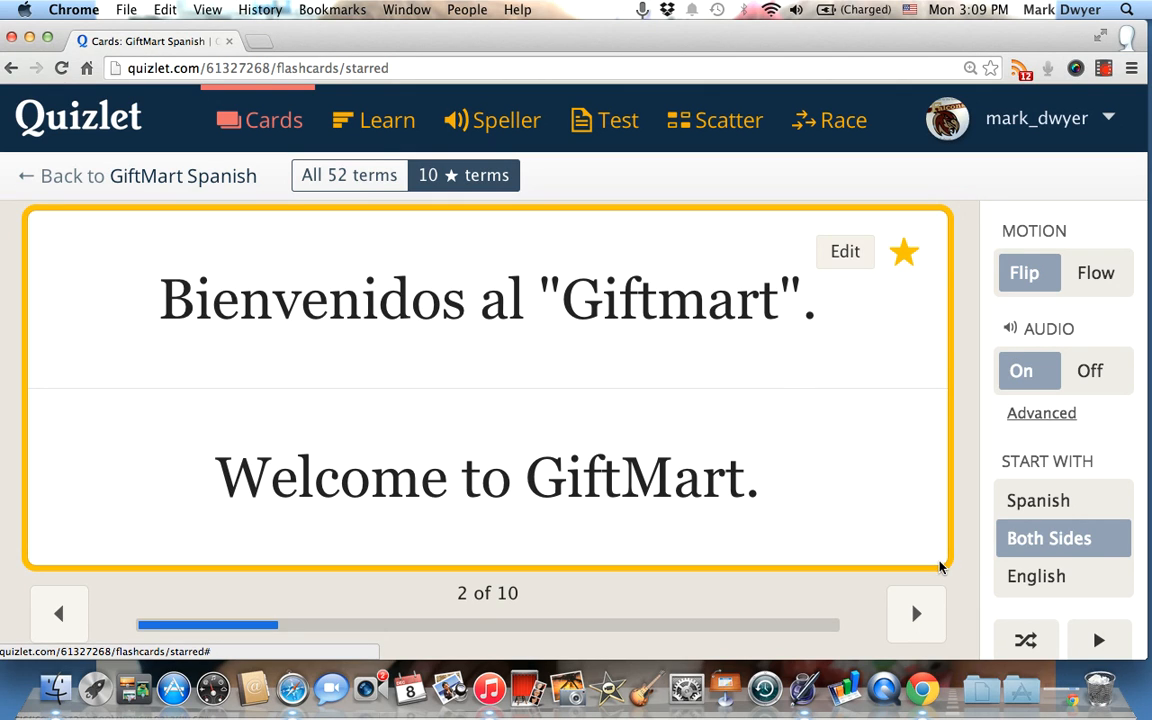
{"action": "left_click", "coordinate": [915, 614]}
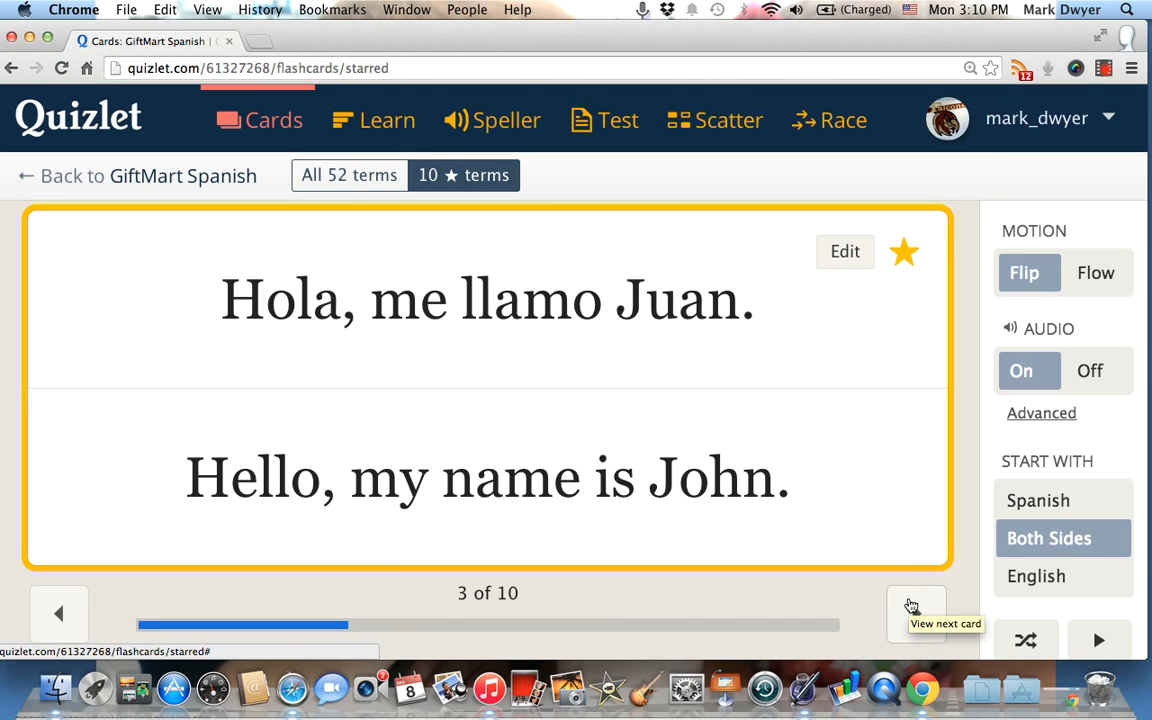
{"action": "left_click", "coordinate": [911, 606]}
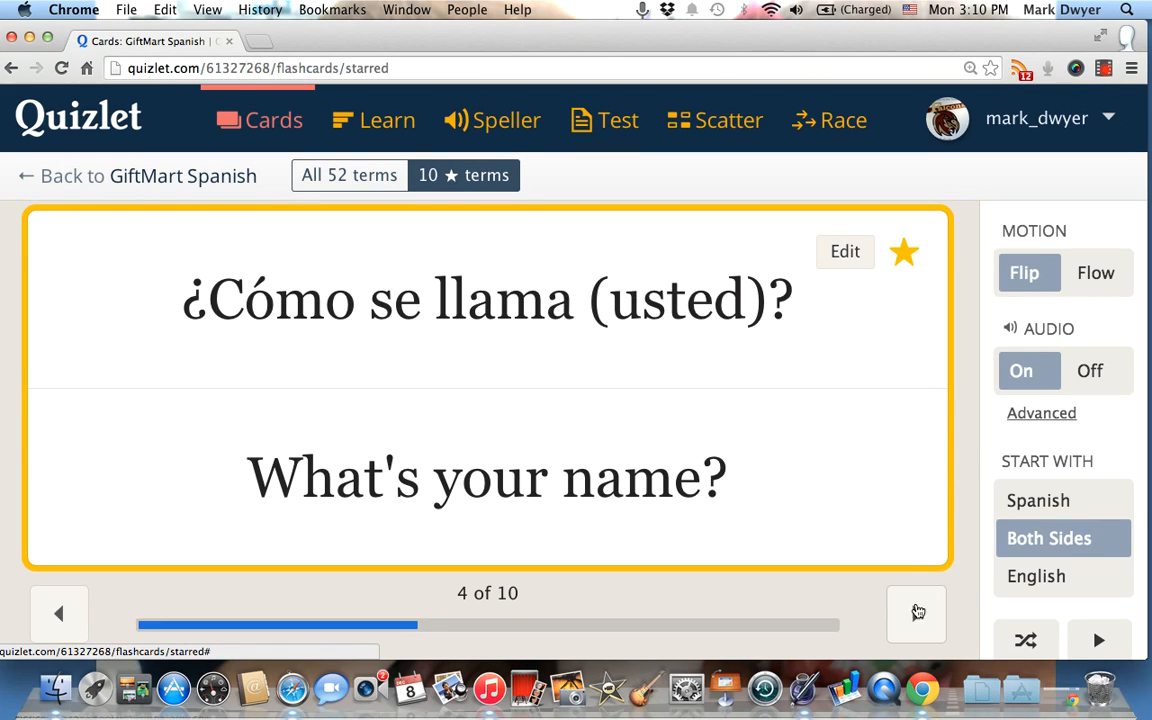
{"action": "left_click", "coordinate": [916, 613]}
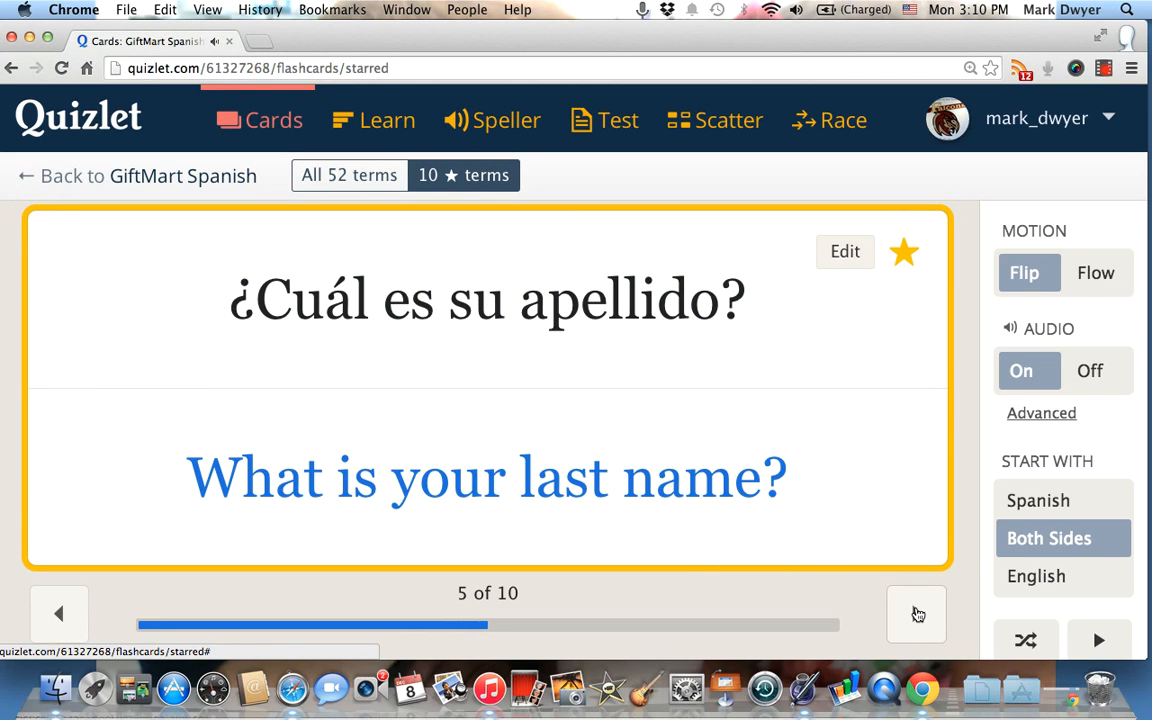
{"action": "left_click", "coordinate": [918, 614]}
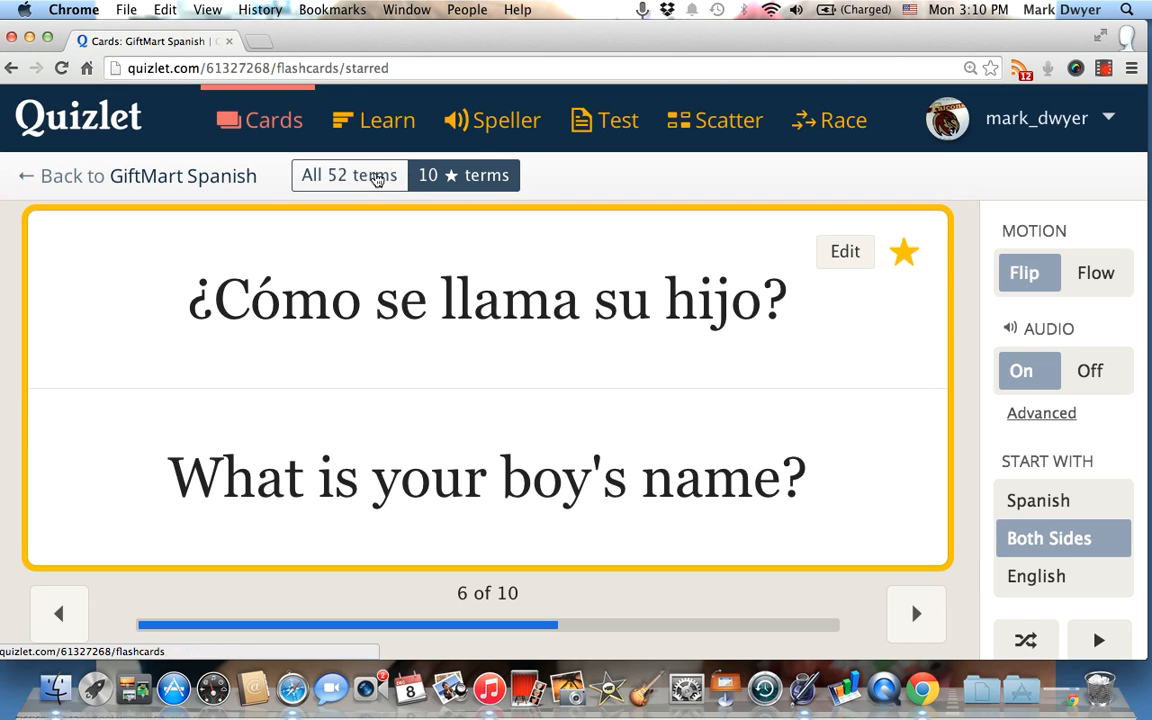
Step: Switch the flashcards back to all 52 terms and return to the GiftMart Spanish set page
{"action": "left_click", "coordinate": [366, 178]}
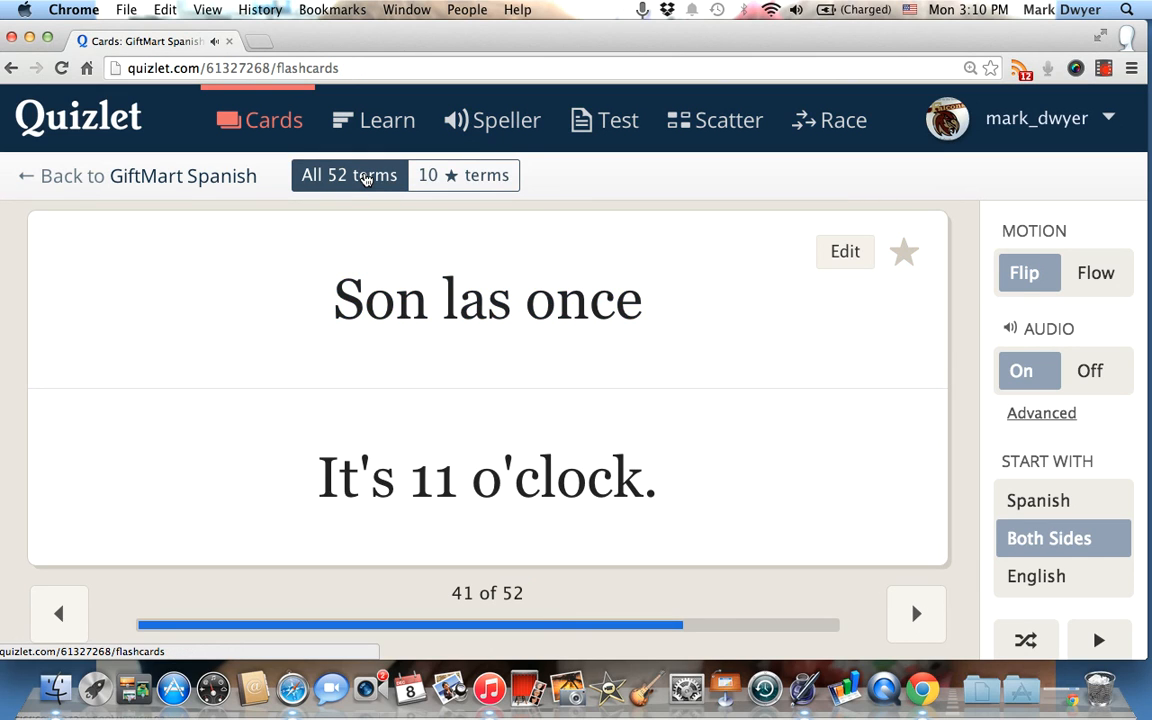
{"action": "left_click", "coordinate": [62, 178]}
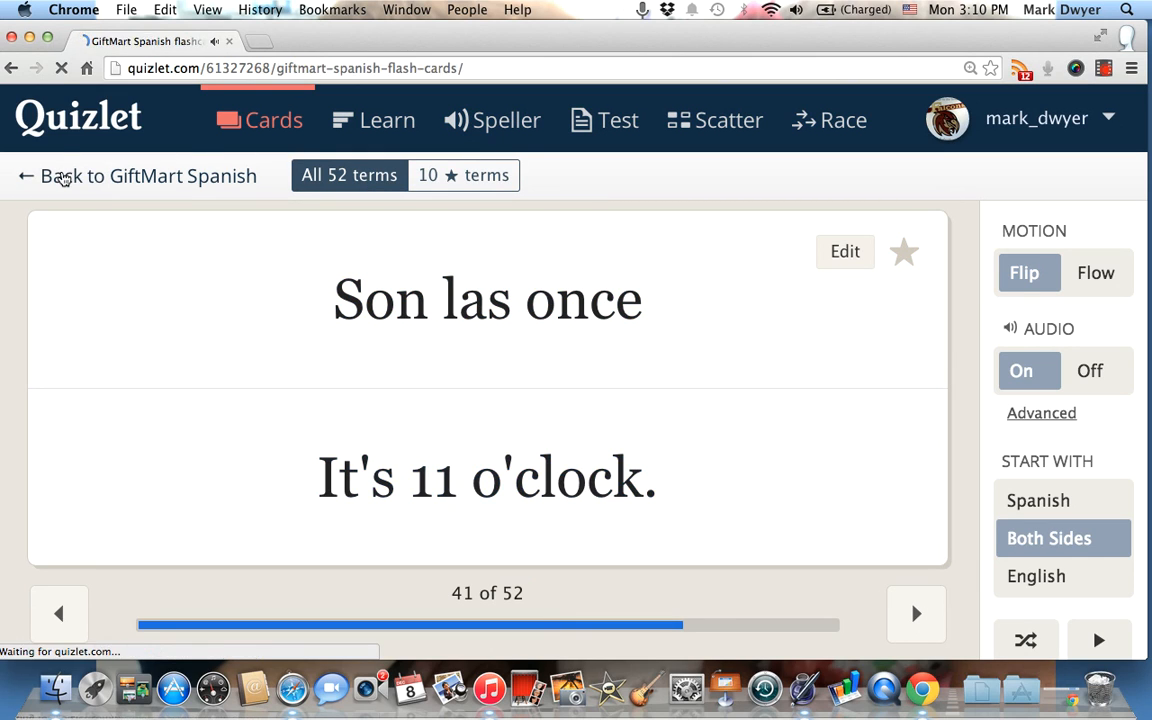
Step: Read through the term list from the greetings and courtesy phrases to the questions offering a cookie, coffee or hot chocolate
{"action": "scroll", "coordinate": [253, 476], "scroll_direction": "down", "scroll_amount": 5}
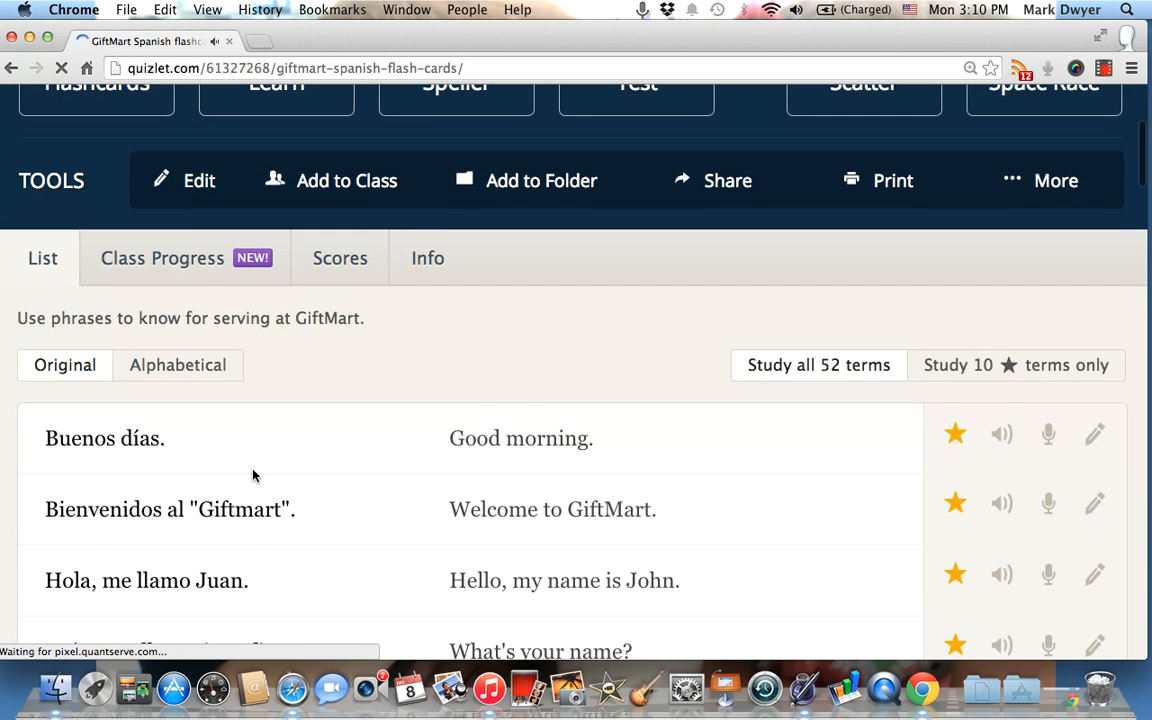
{"action": "scroll", "coordinate": [253, 476], "scroll_direction": "down", "scroll_amount": 8}
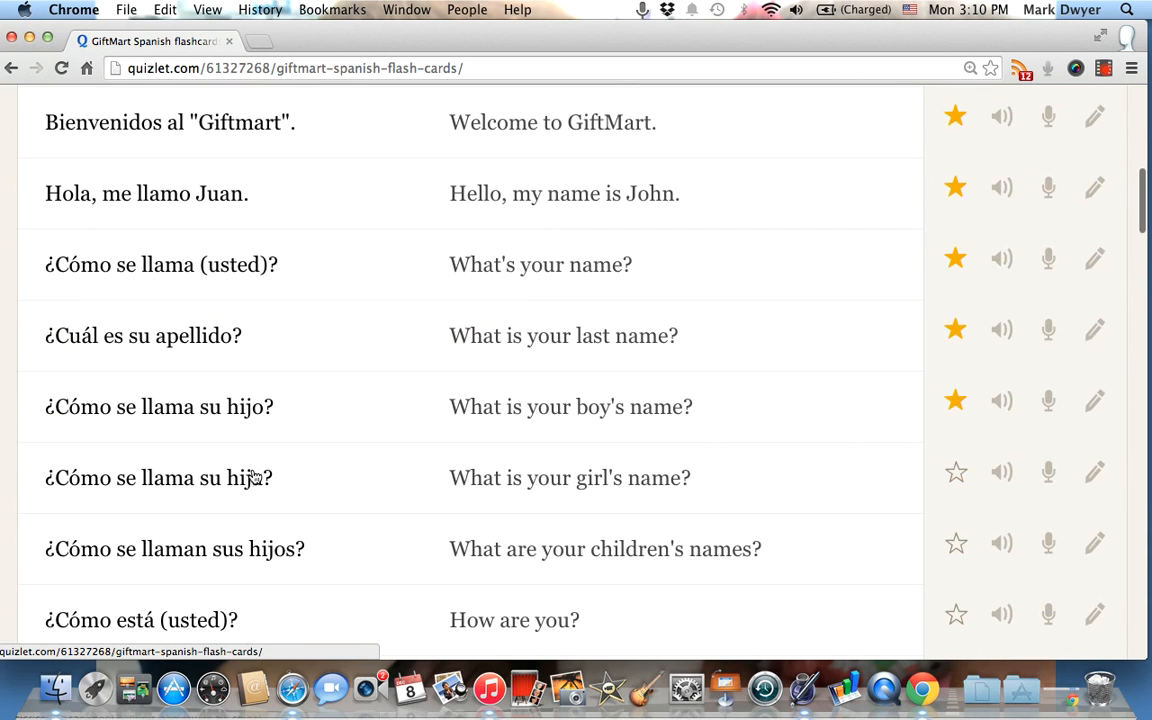
{"action": "scroll", "coordinate": [253, 476], "scroll_direction": "down", "scroll_amount": 7}
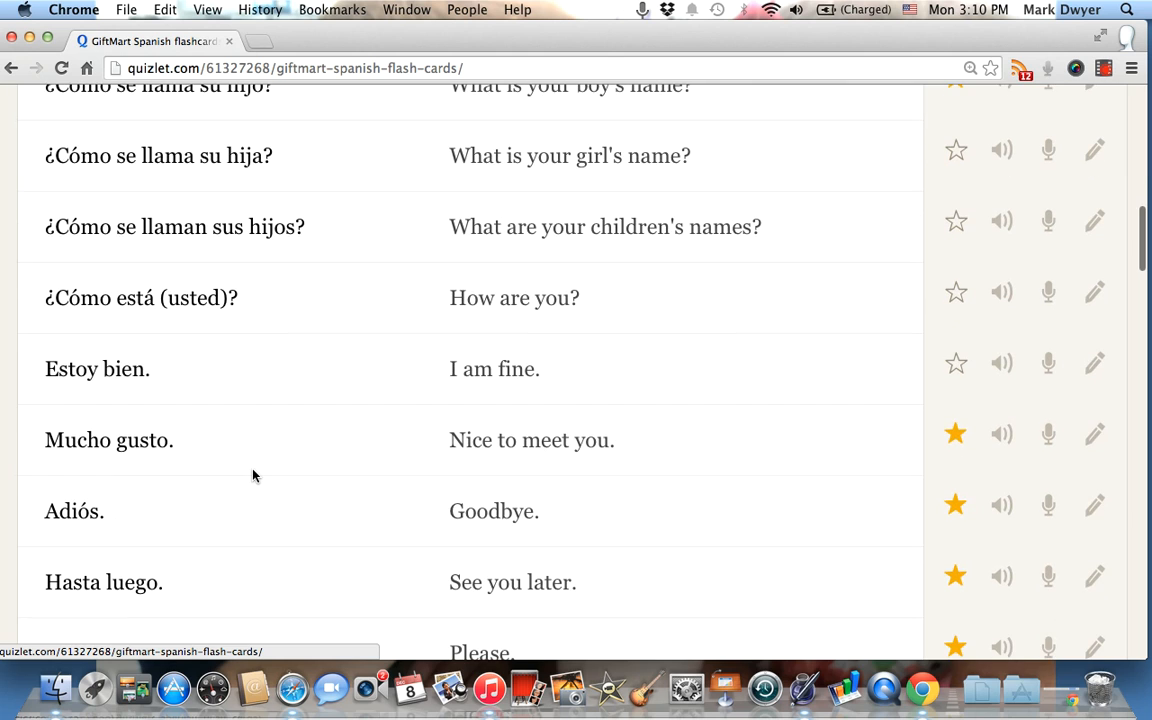
{"action": "scroll", "coordinate": [253, 476], "scroll_direction": "down", "scroll_amount": 7}
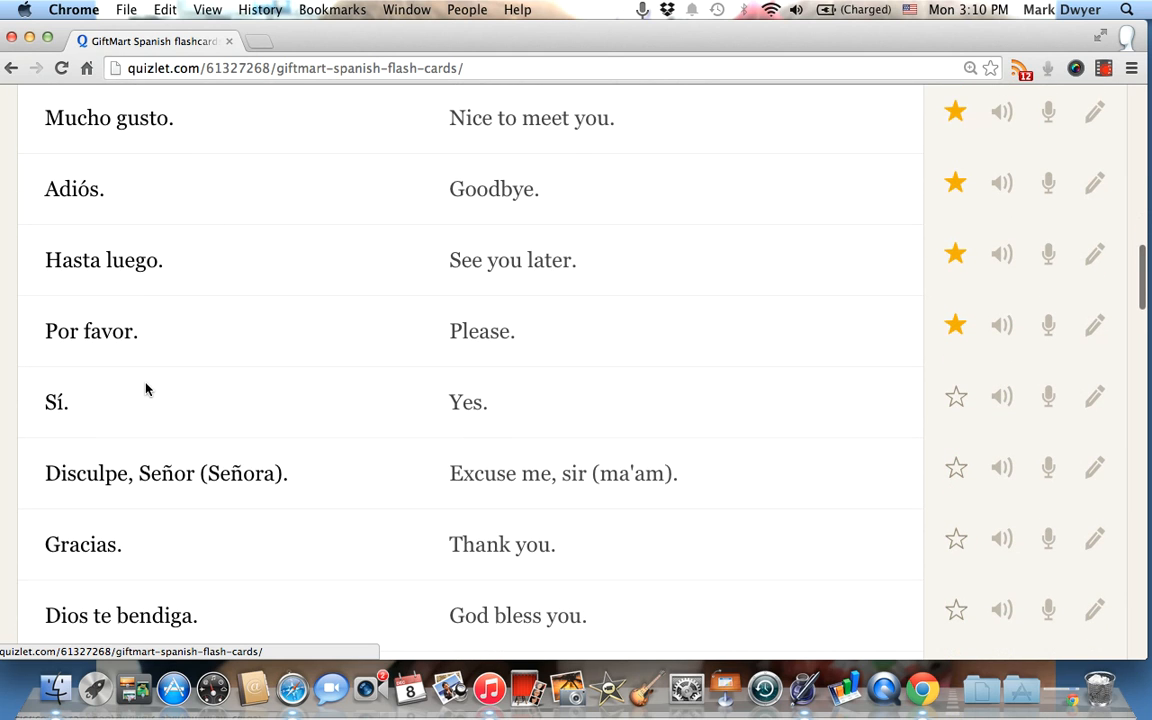
{"action": "scroll", "coordinate": [146, 390], "scroll_direction": "down", "scroll_amount": 2}
{"action": "scroll", "coordinate": [146, 390], "scroll_direction": "down", "scroll_amount": 2}
{"action": "scroll", "coordinate": [146, 390], "scroll_direction": "down", "scroll_amount": 4}
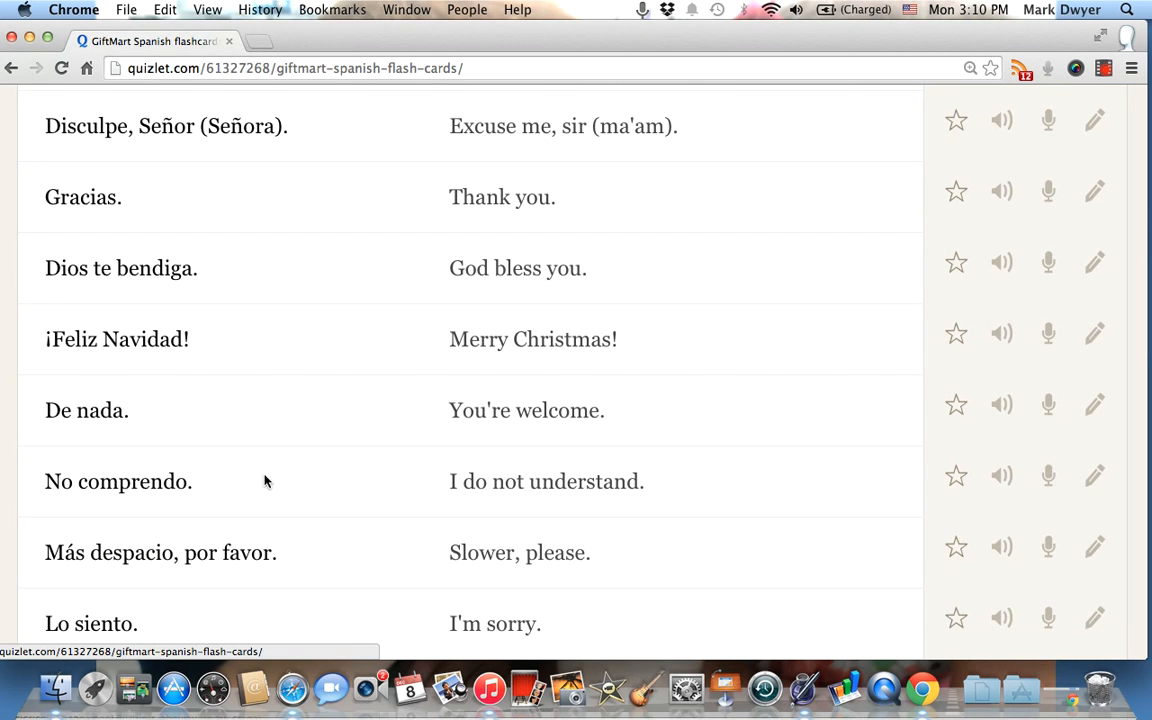
{"action": "scroll", "coordinate": [264, 481], "scroll_direction": "down", "scroll_amount": 4}
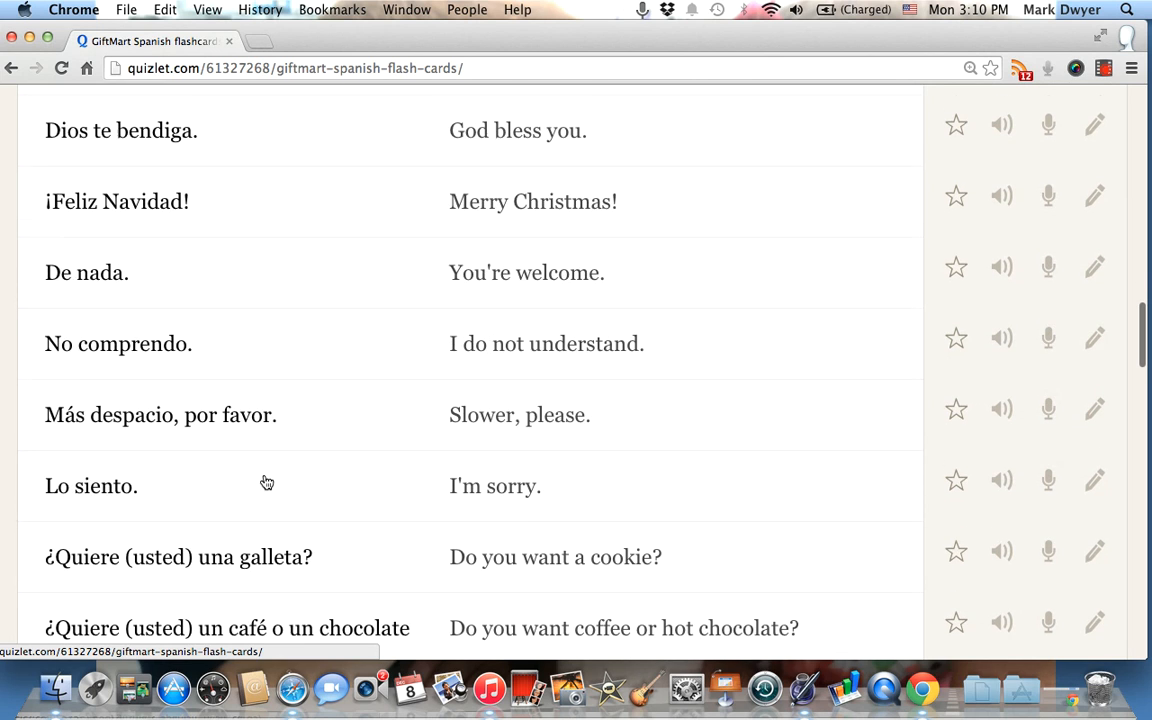
{"action": "scroll", "coordinate": [265, 480], "scroll_direction": "down", "scroll_amount": 3}
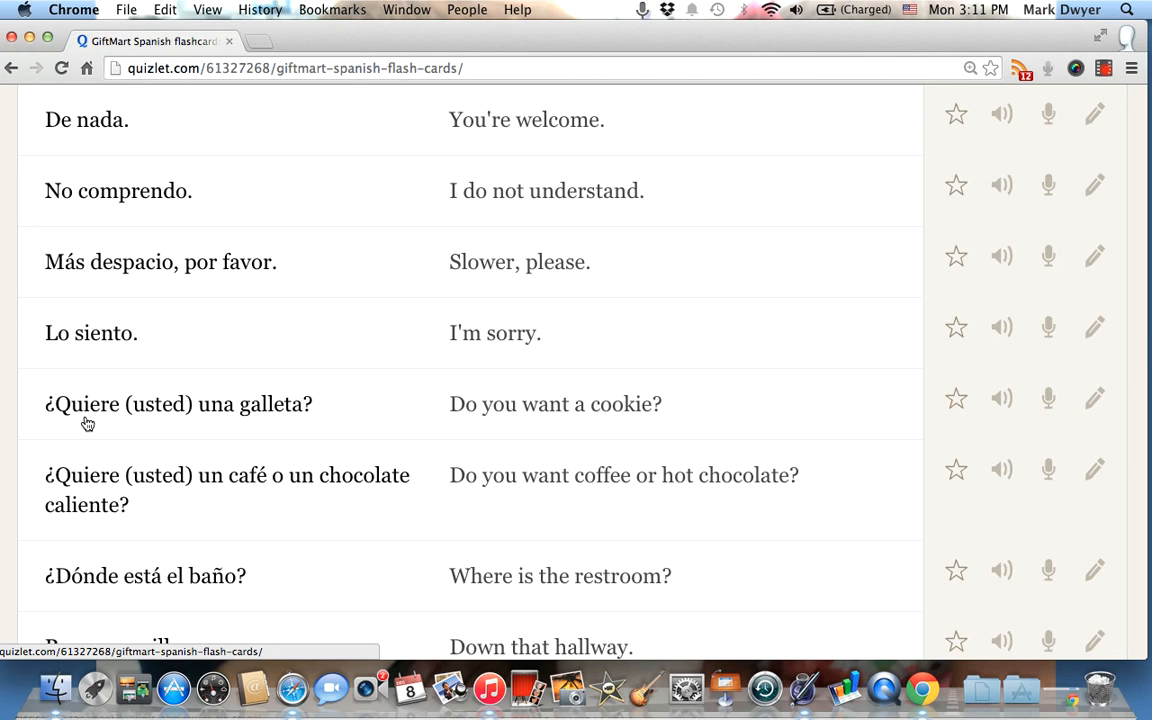
{"action": "scroll", "coordinate": [87, 424], "scroll_direction": "down", "scroll_amount": 3}
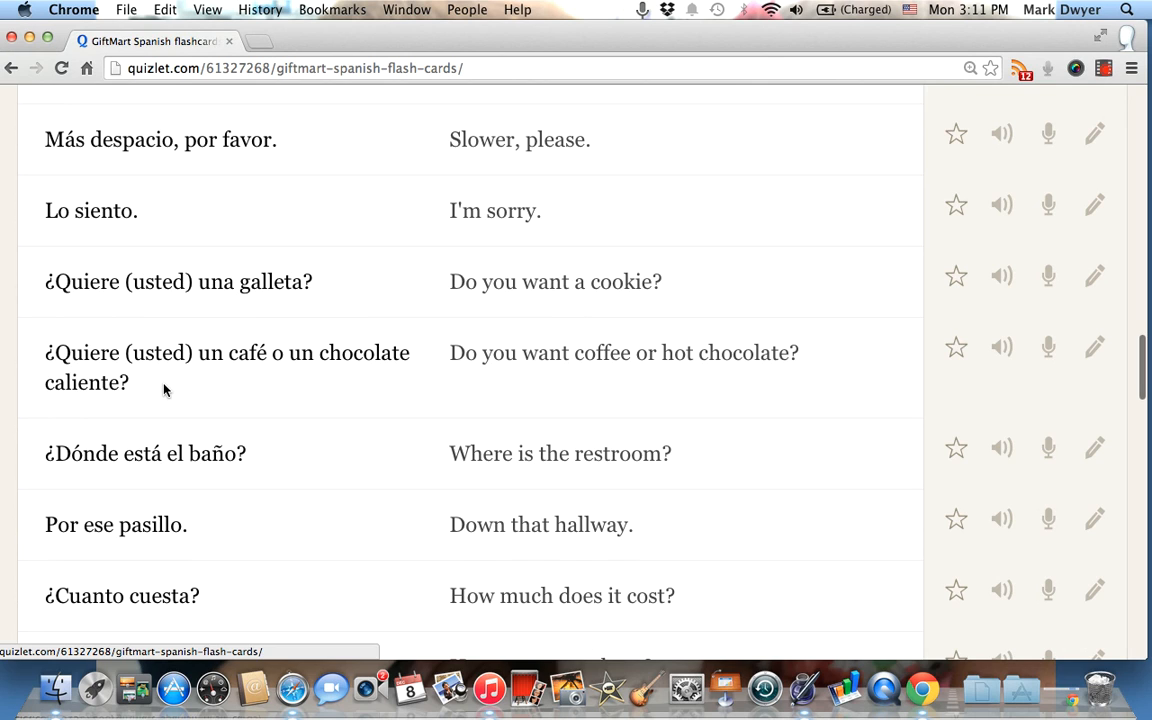
{"action": "scroll", "coordinate": [165, 390], "scroll_direction": "down", "scroll_amount": 1}
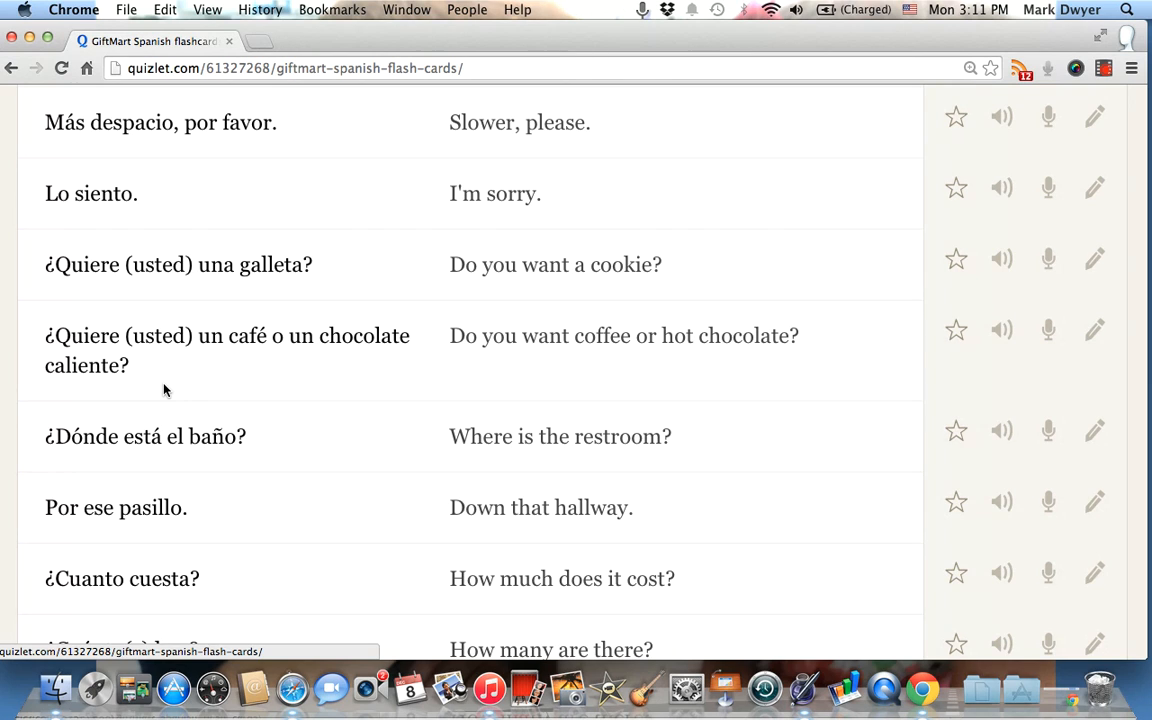
Step: Read the phrases about the restroom, cost, quantities, weather and time, continuing down to the term "a toy"
{"action": "scroll", "coordinate": [210, 418], "scroll_direction": "down", "scroll_amount": 5}
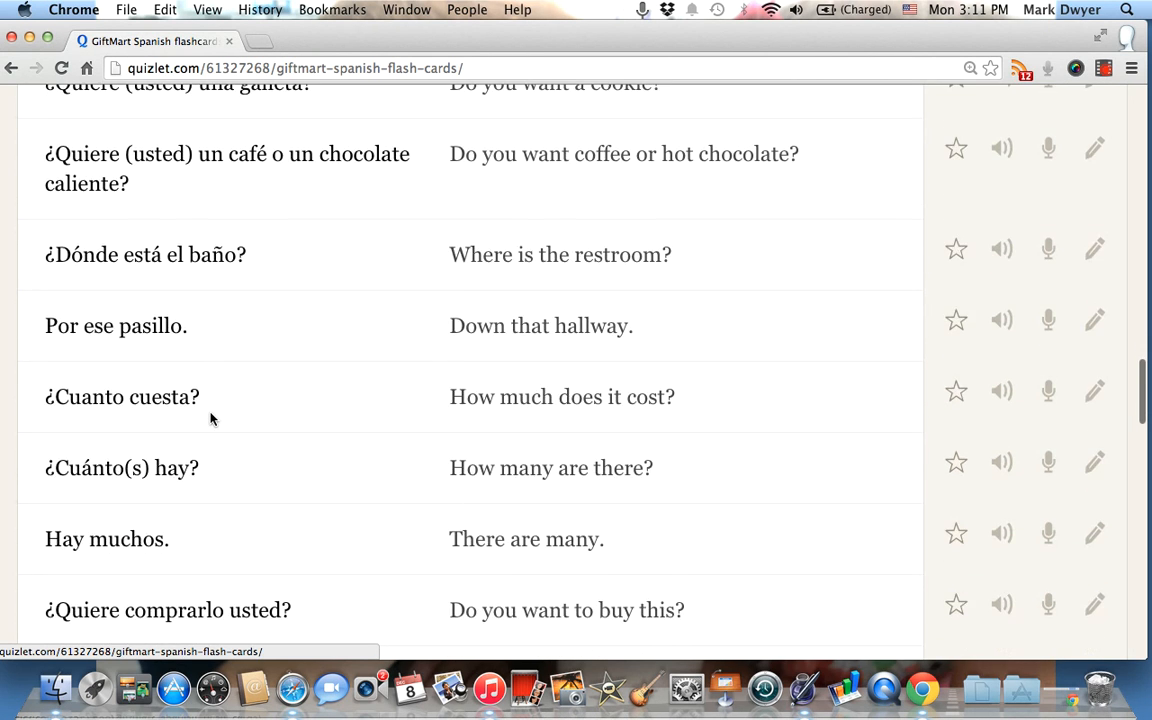
{"action": "scroll", "coordinate": [210, 418], "scroll_direction": "down", "scroll_amount": 2}
{"action": "scroll", "coordinate": [210, 418], "scroll_direction": "down", "scroll_amount": 3}
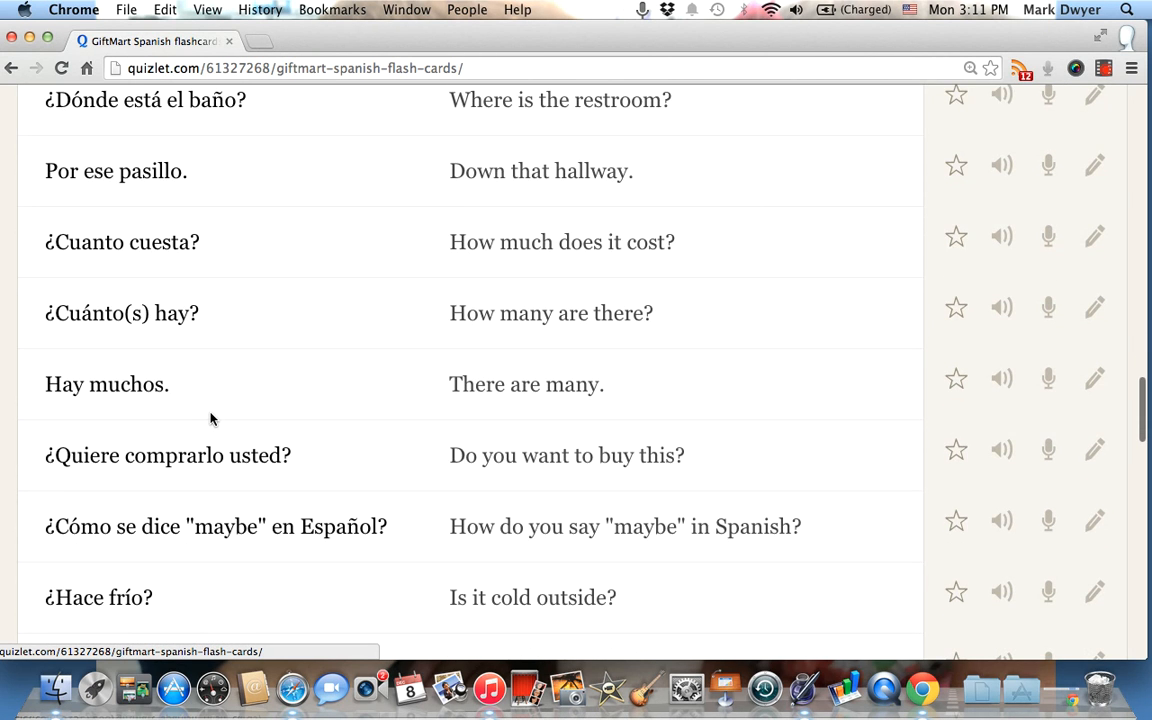
{"action": "scroll", "coordinate": [210, 418], "scroll_direction": "down", "scroll_amount": 3}
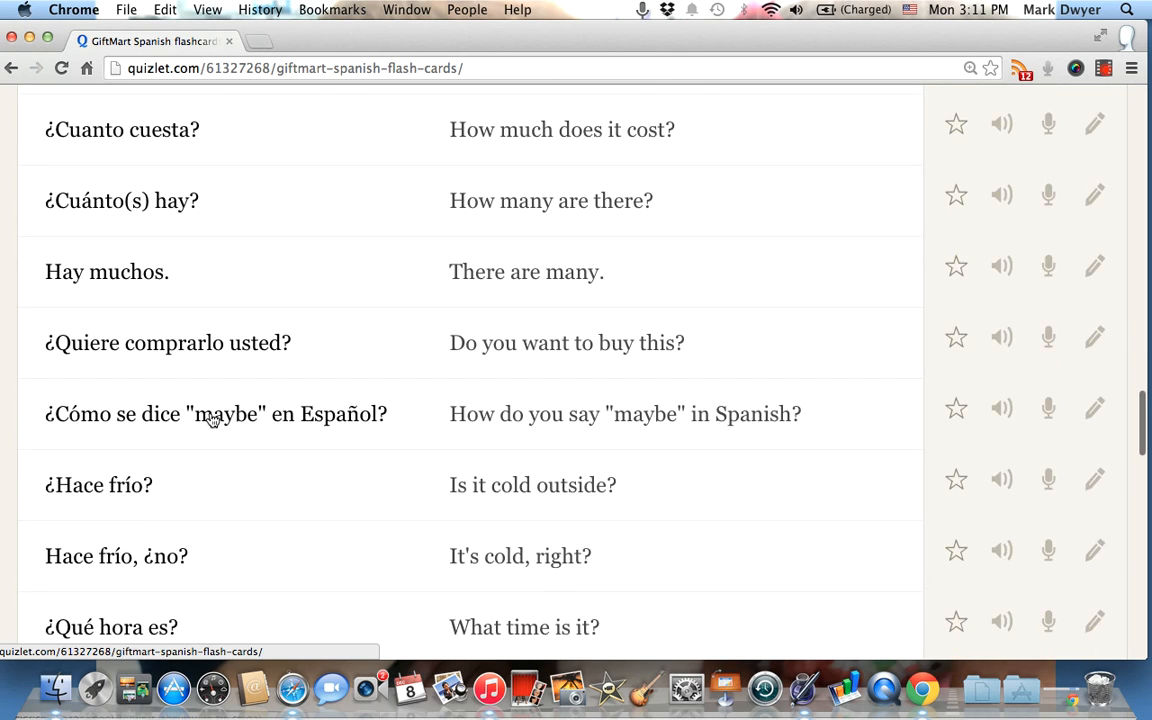
{"action": "scroll", "coordinate": [210, 418], "scroll_direction": "down", "scroll_amount": 6}
{"action": "scroll", "coordinate": [210, 418], "scroll_direction": "down", "scroll_amount": 7}
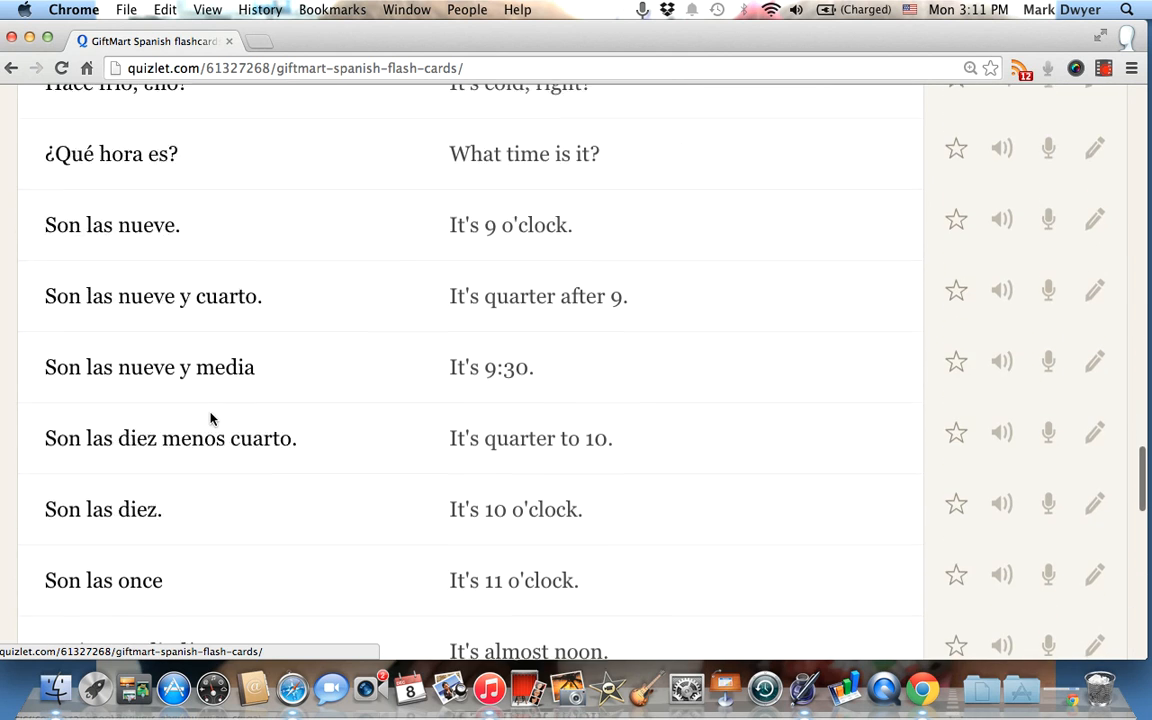
{"action": "scroll", "coordinate": [210, 418], "scroll_direction": "down", "scroll_amount": 9}
{"action": "scroll", "coordinate": [210, 418], "scroll_direction": "down", "scroll_amount": 3}
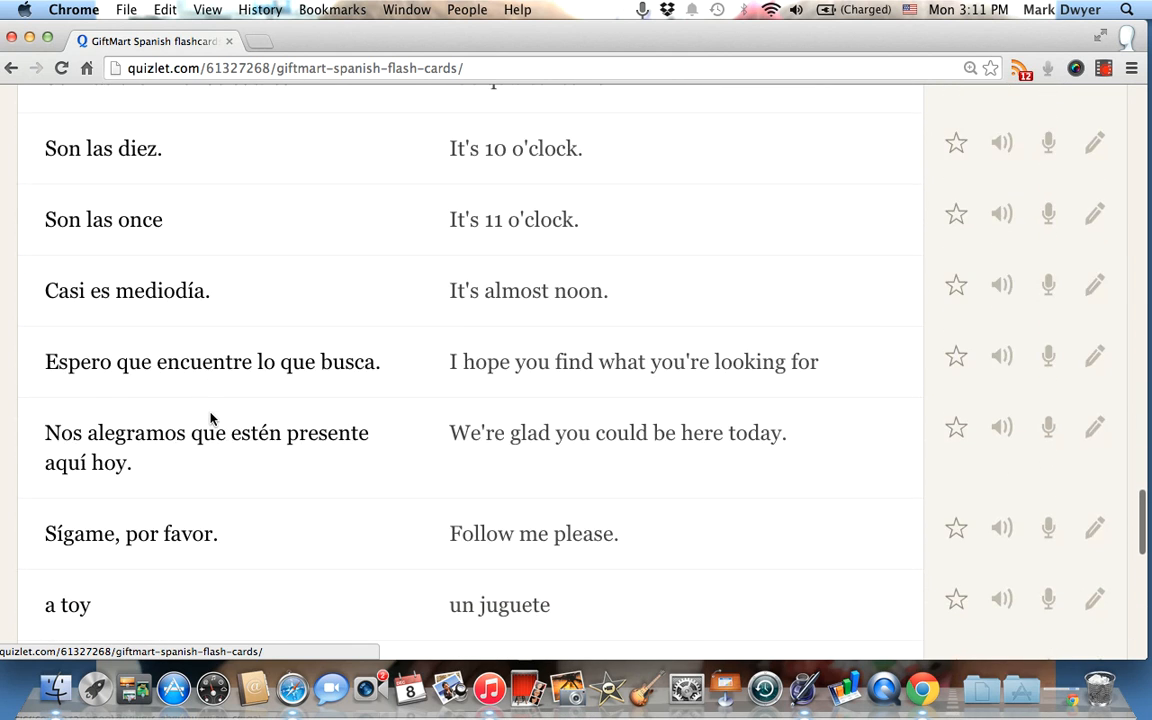